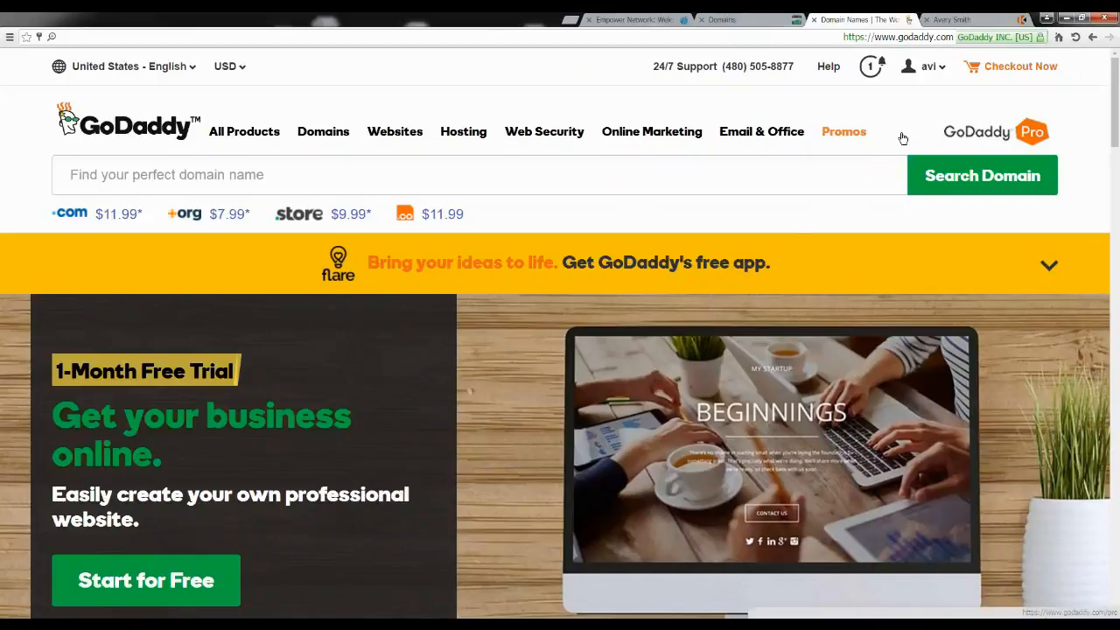
# Step: Look through the example blog's home page from its header to the recent comments, and close the blog page
pyautogui.click(1000, 22)
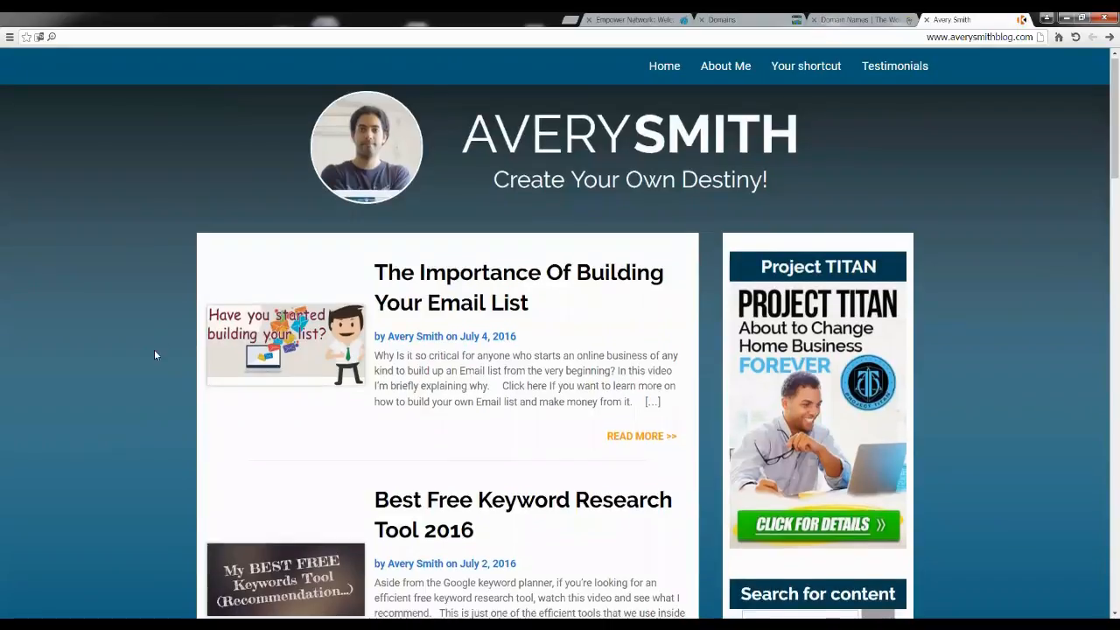
pyautogui.scroll(-3, 152, 359)
pyautogui.scroll(-7, 151, 359)
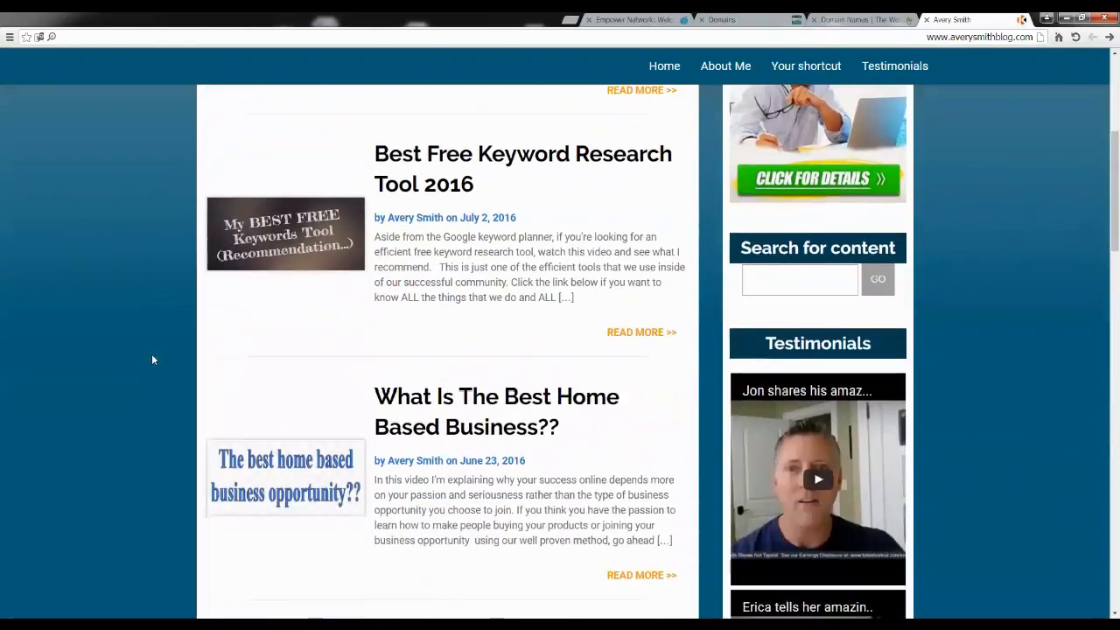
pyautogui.scroll(-10, 152, 359)
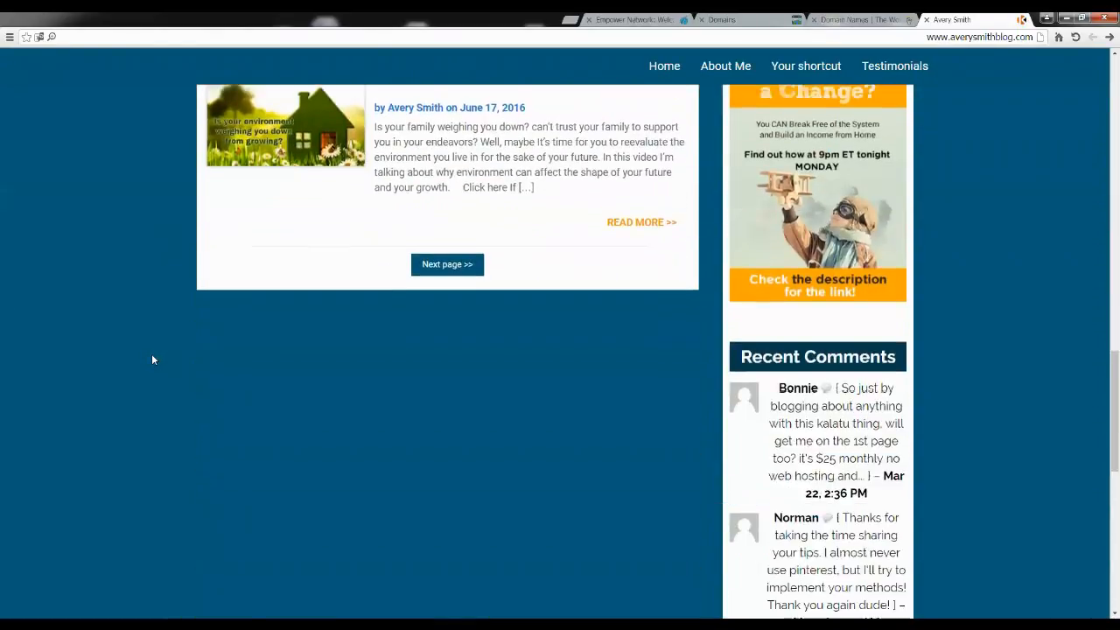
pyautogui.scroll(15, 153, 360)
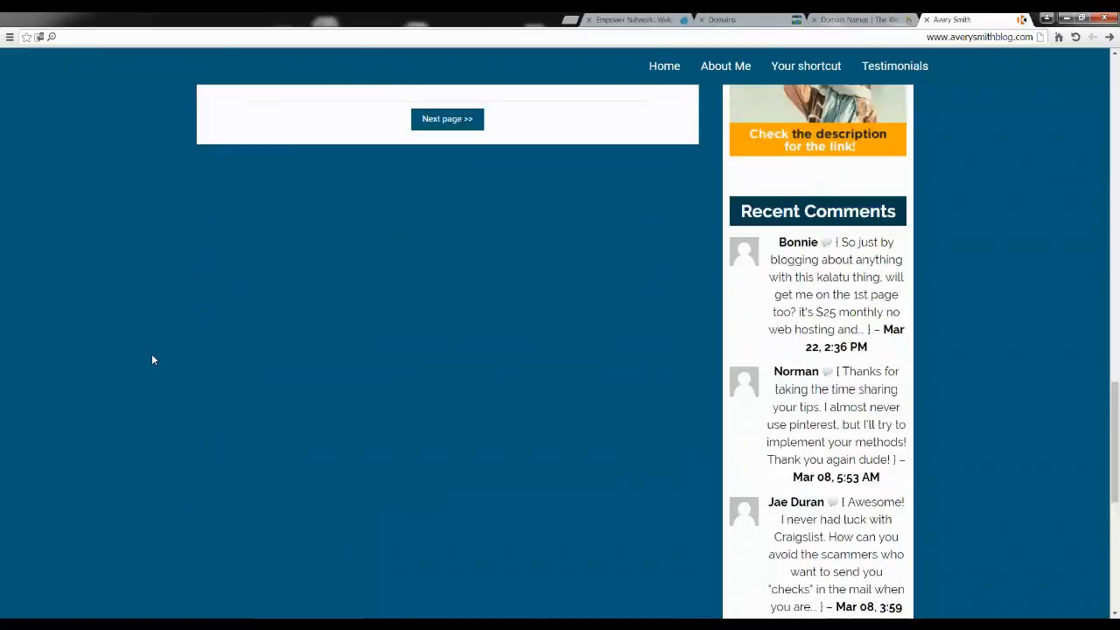
pyautogui.scroll(5, 153, 360)
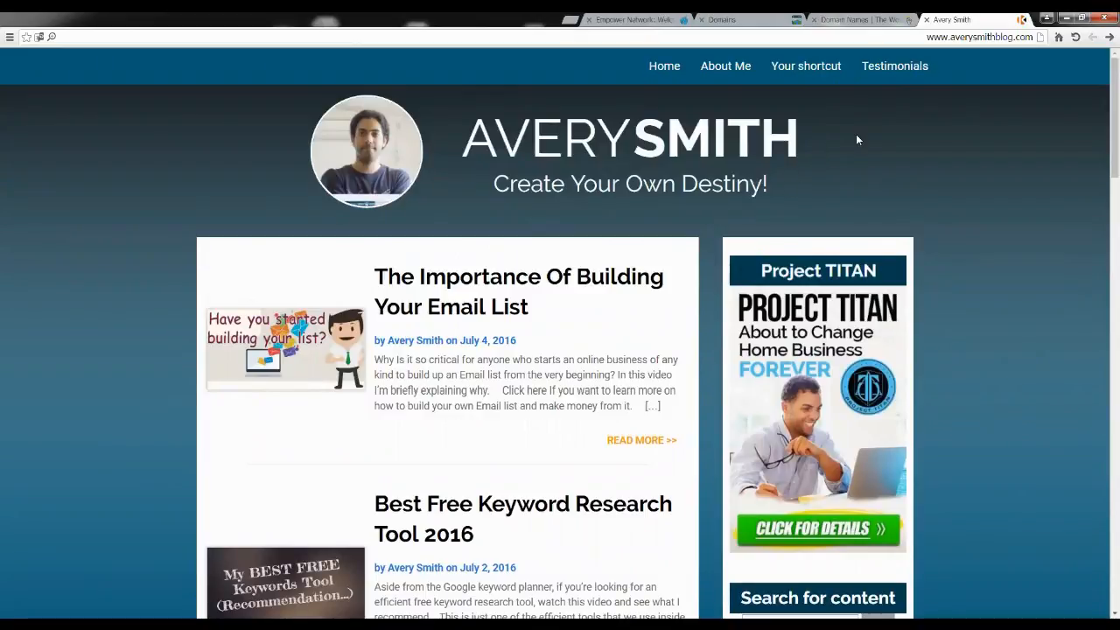
pyautogui.click(928, 21)
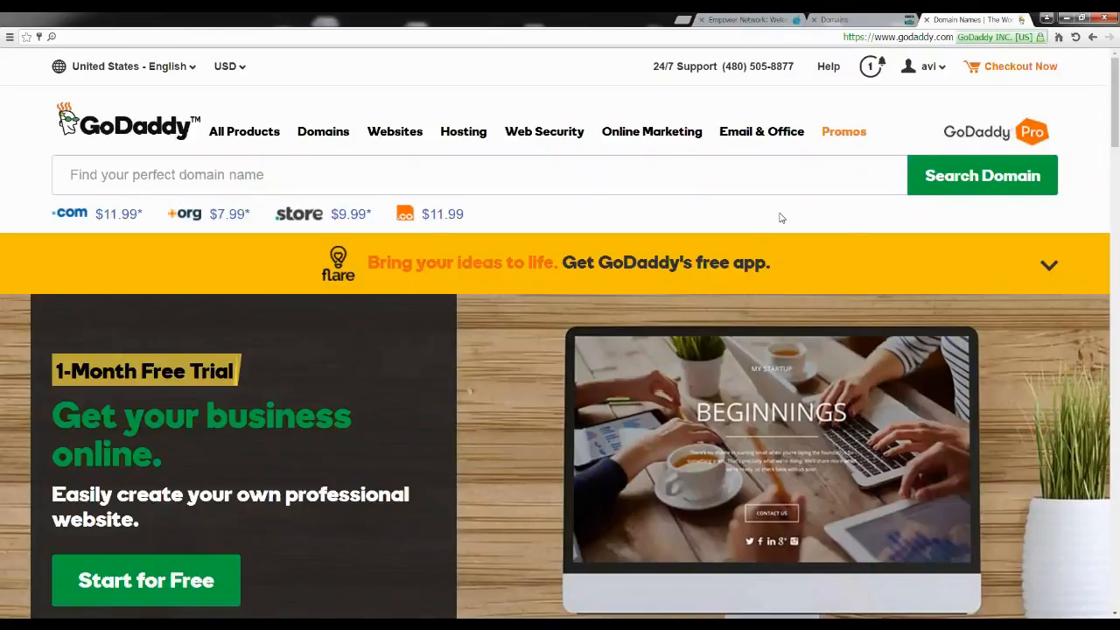
# Step: Open the GoDaddy account's product overview, and bring up the details of the NOTOYOURBOSS.COM domain from the domain list
pyautogui.click(934, 70)
pyautogui.click(538, 317)
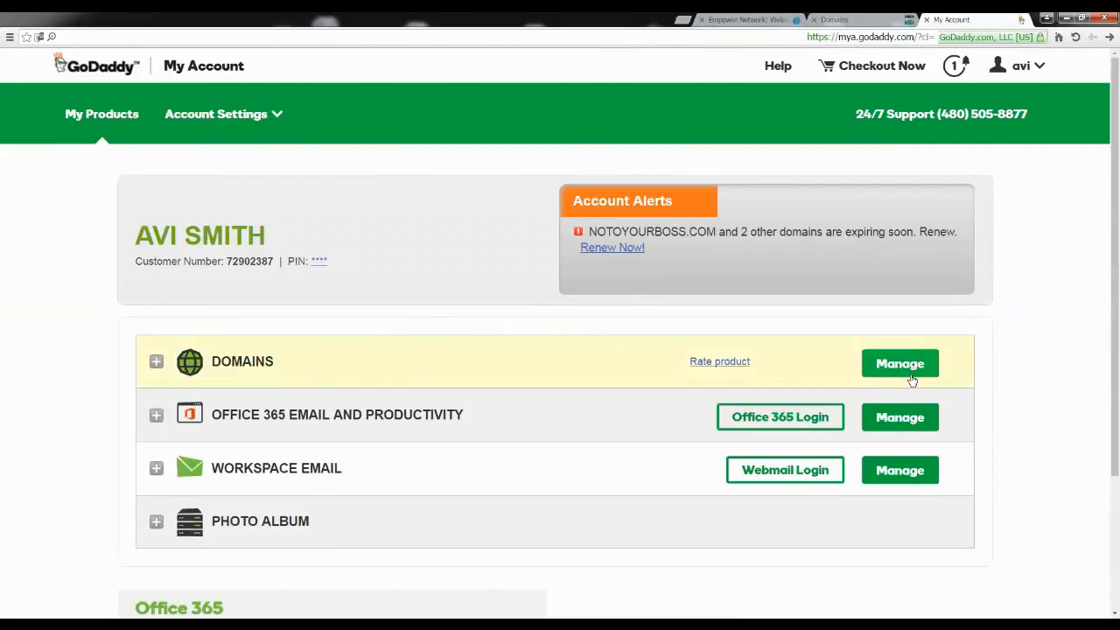
pyautogui.click(886, 21)
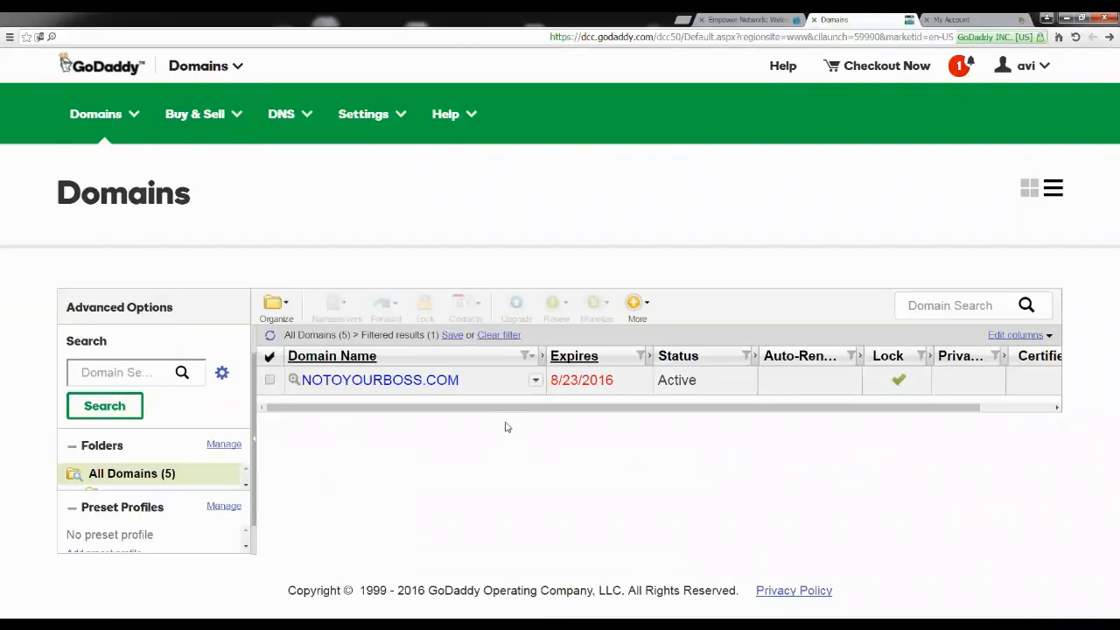
pyautogui.click(420, 382)
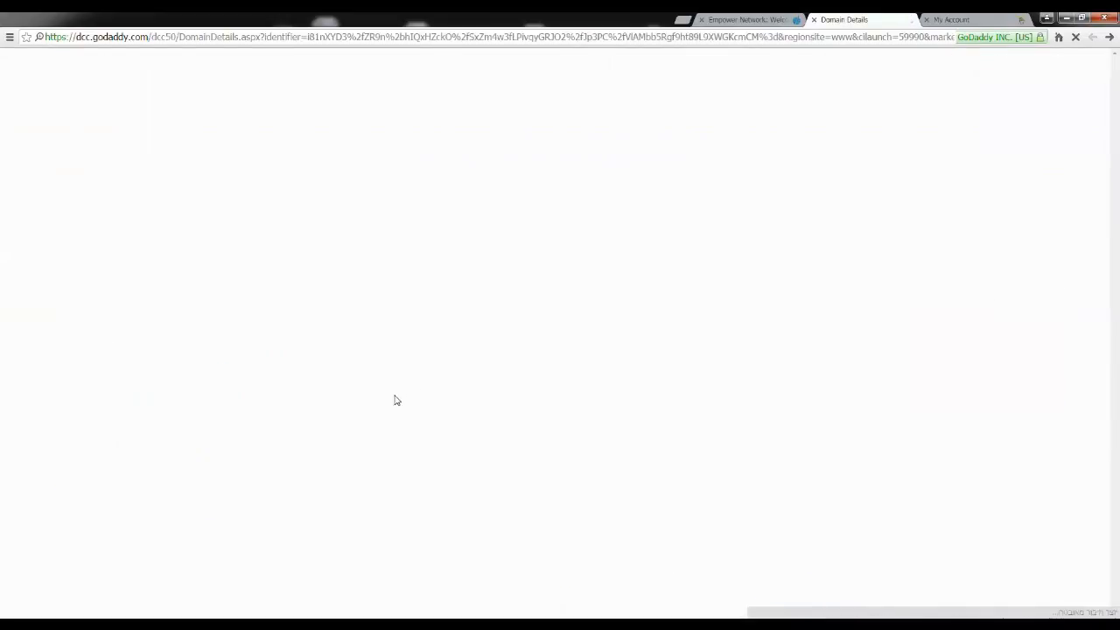
pyautogui.scroll(-5, 236, 450)
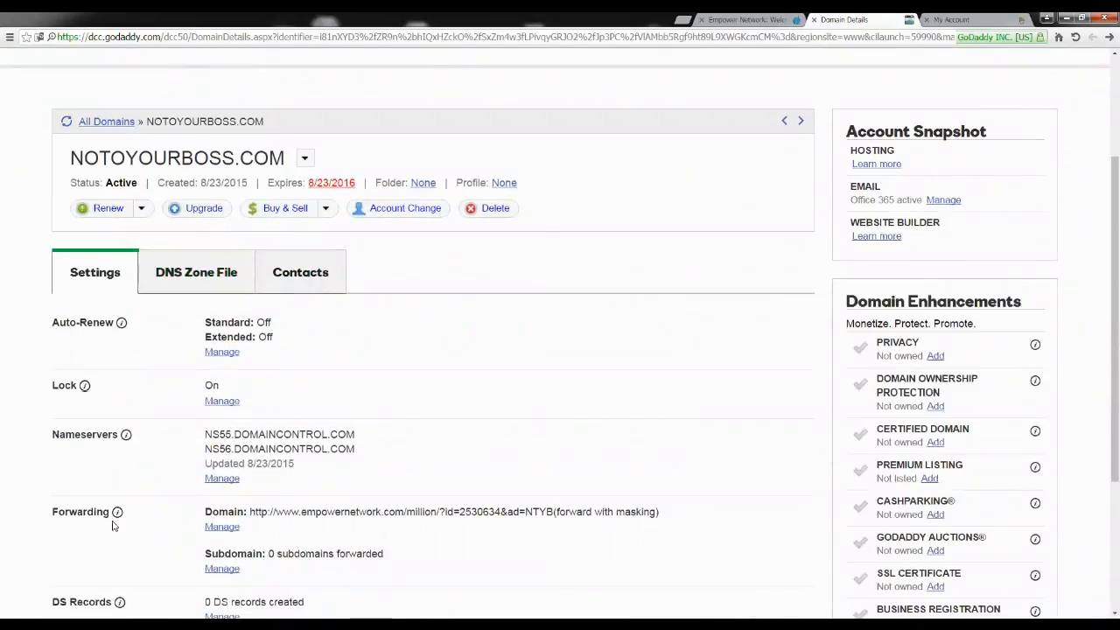
pyautogui.click(223, 528)
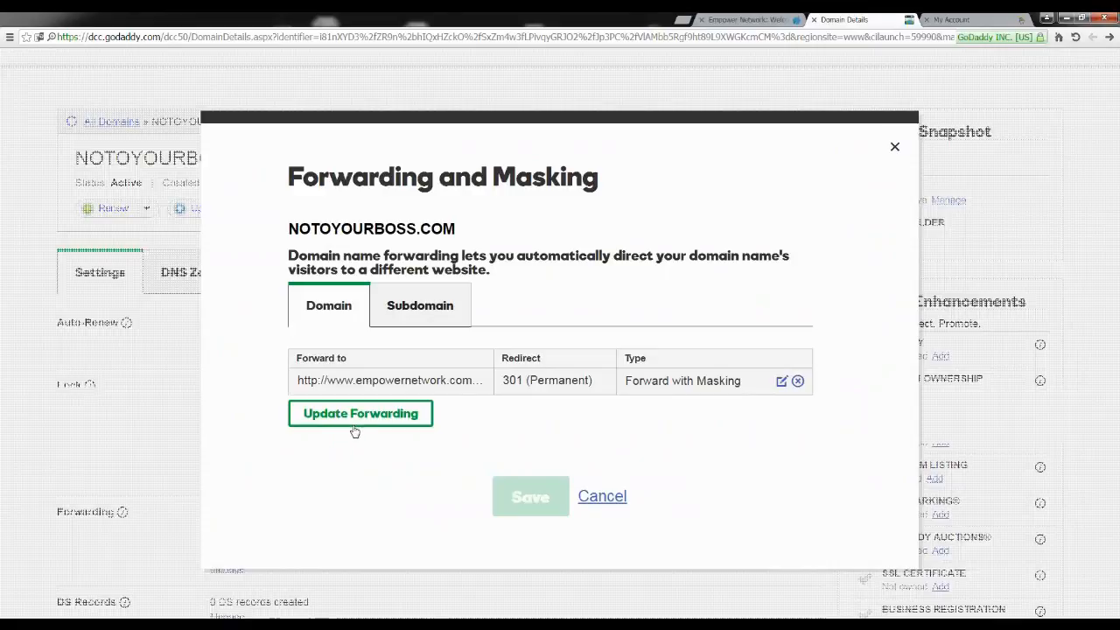
pyautogui.click(357, 418)
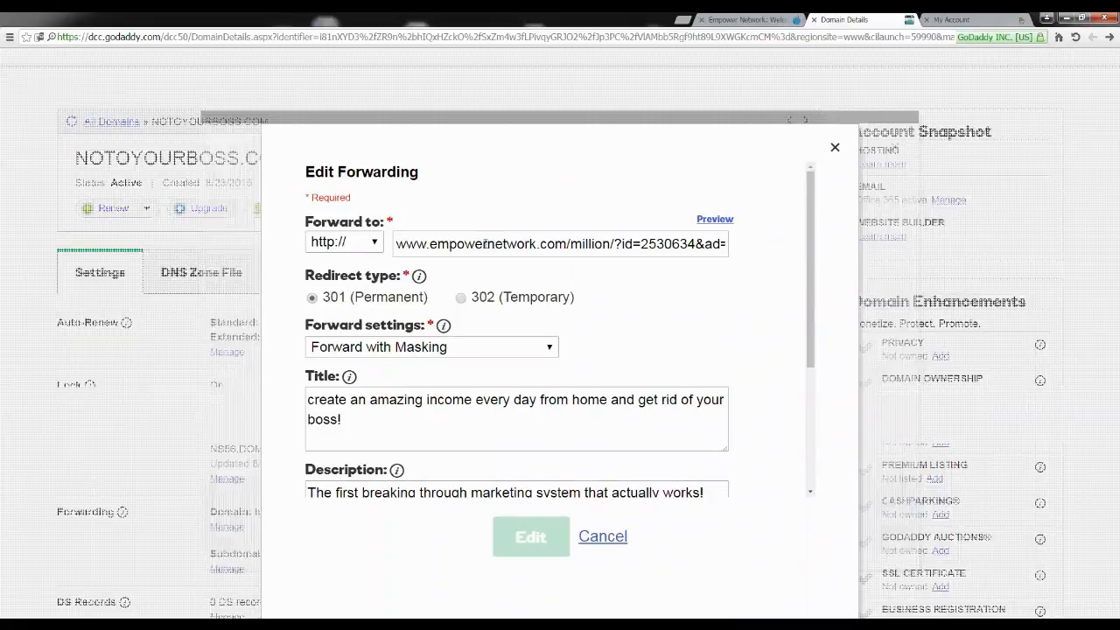
pyautogui.tripleClick(486, 244)
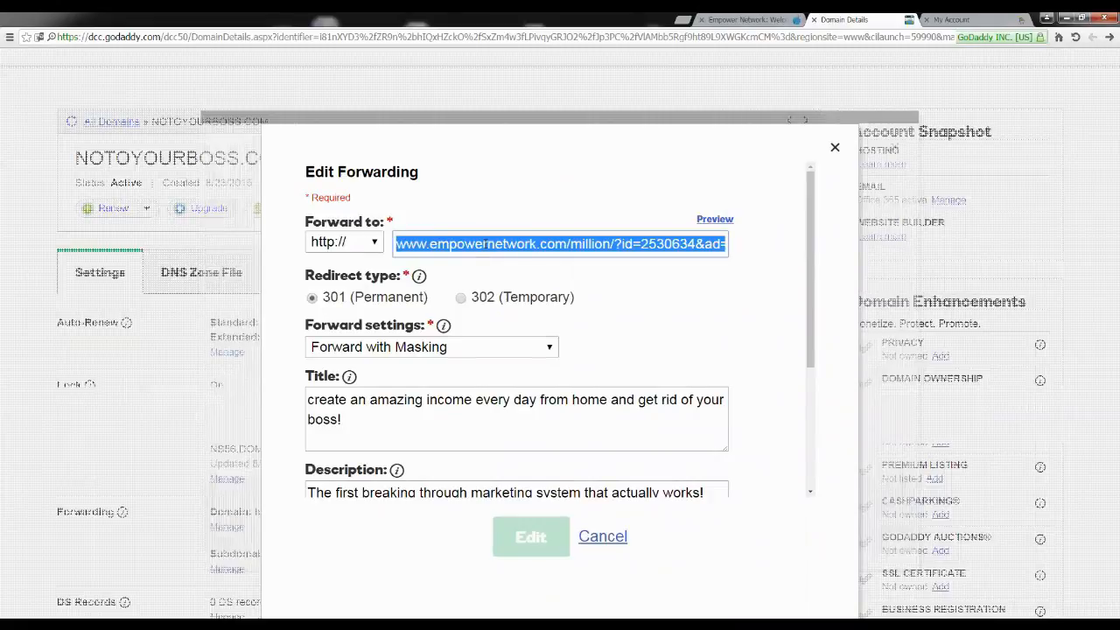
pyautogui.write('notoyourboss.com')
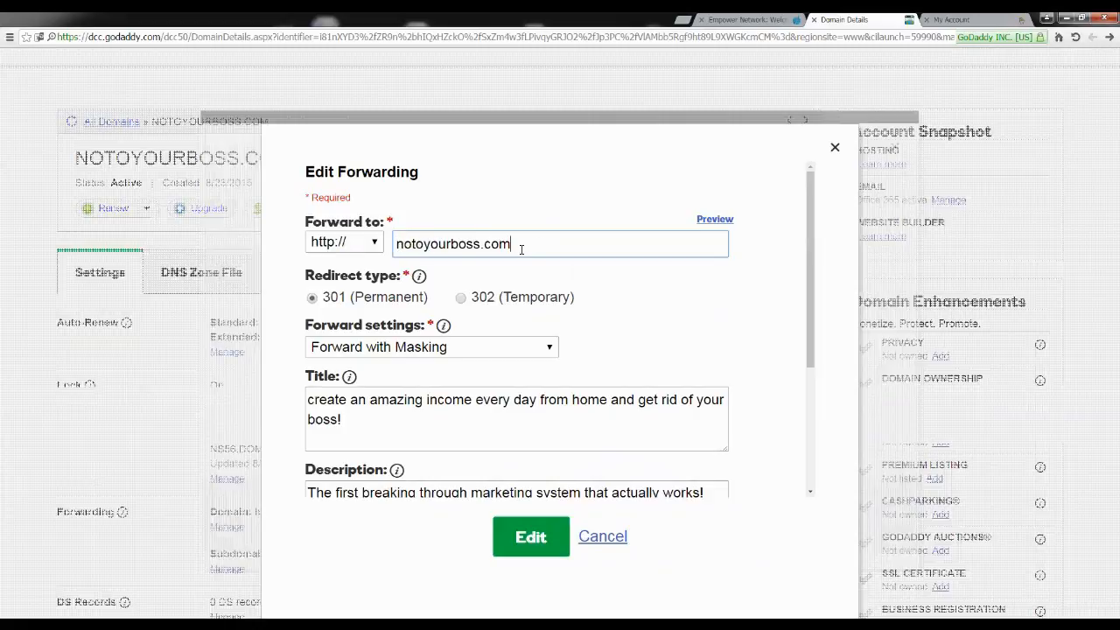
# Step: Clear the masking title in the forwarding settings and leave the Forwarding and Masking dialog without saving
pyautogui.click(342, 418)
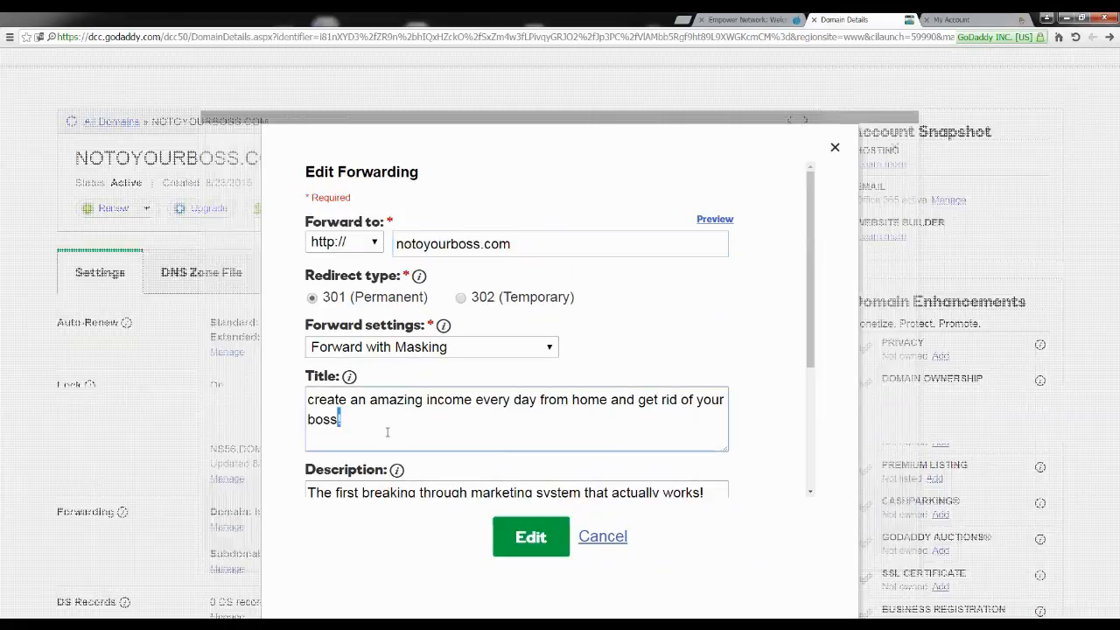
pyautogui.moveTo(341, 419); pyautogui.dragTo(301, 402)
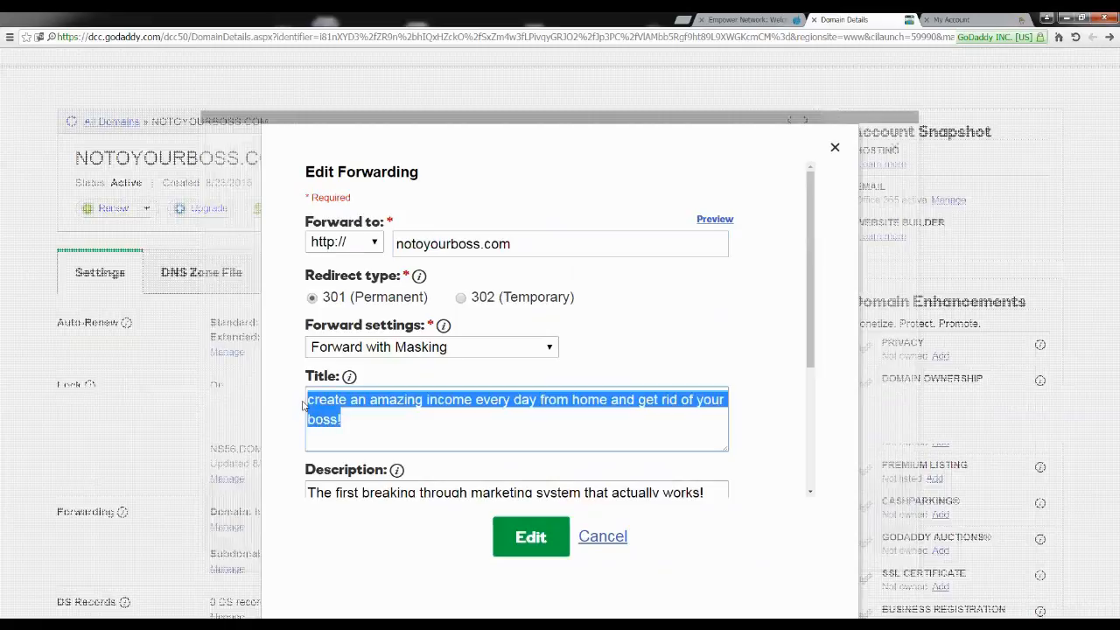
pyautogui.press('BackSpace')
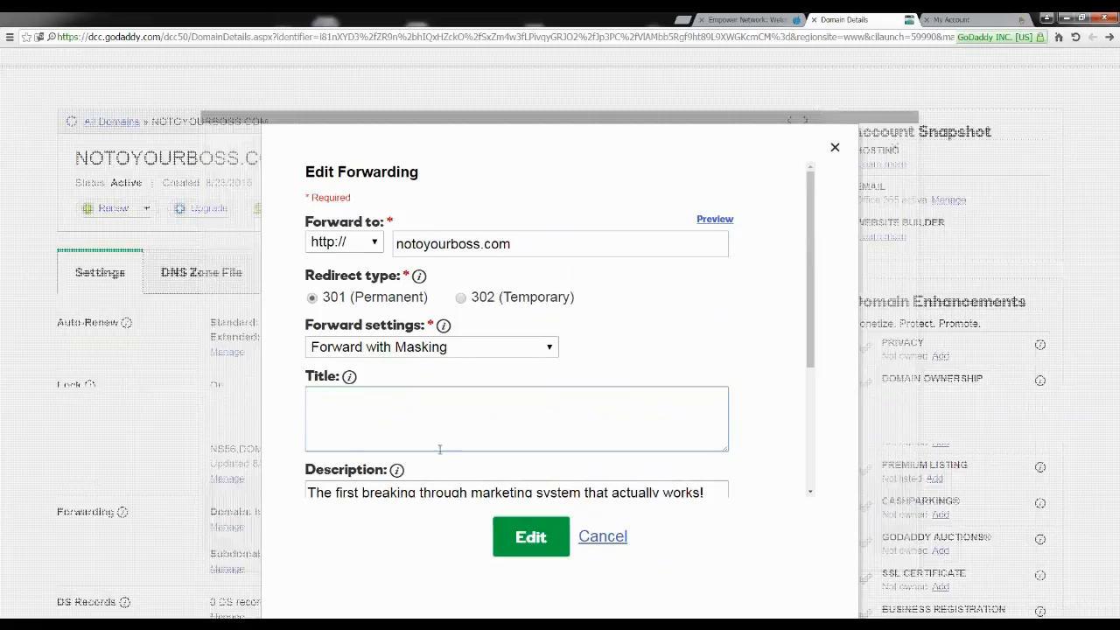
pyautogui.click(536, 538)
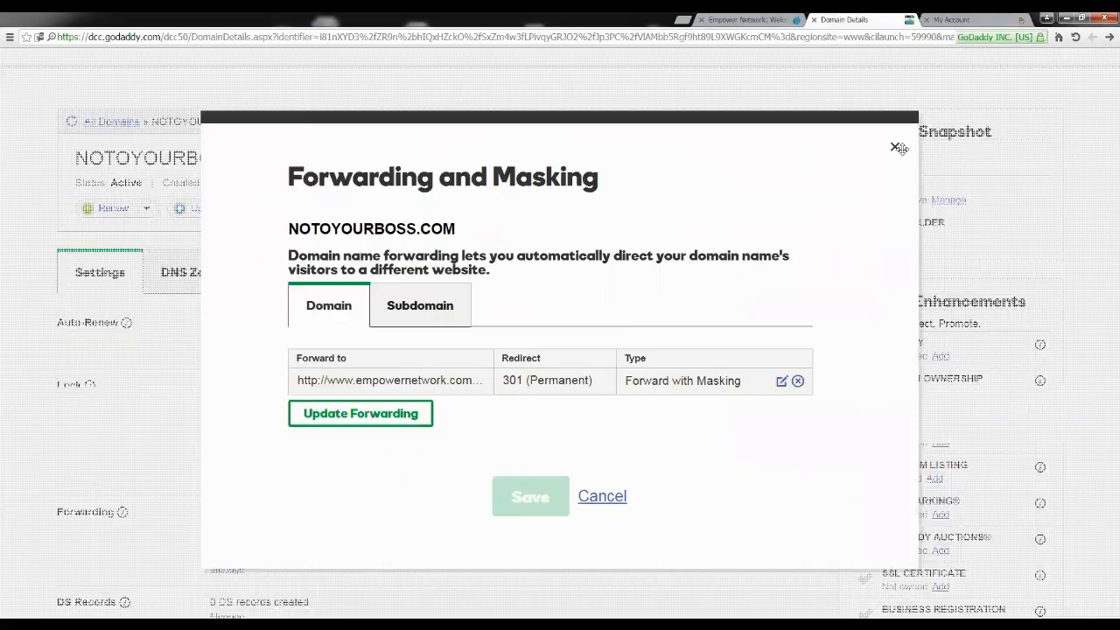
pyautogui.click(895, 148)
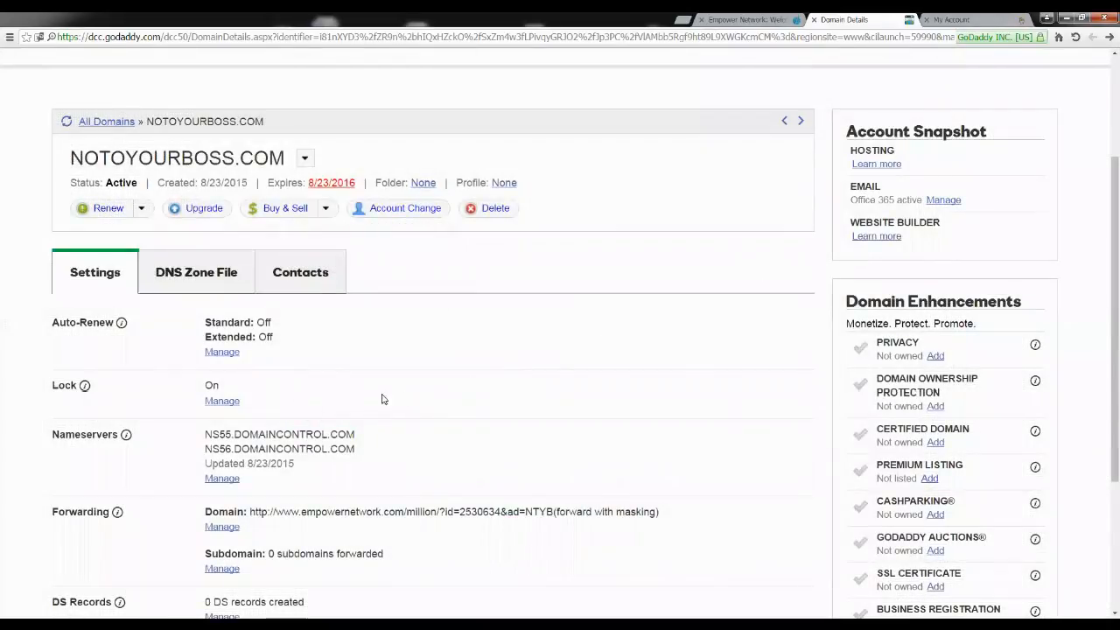
# Step: Open the domain's DNS zone file and find the www host among the CName (Alias) records
pyautogui.click(200, 278)
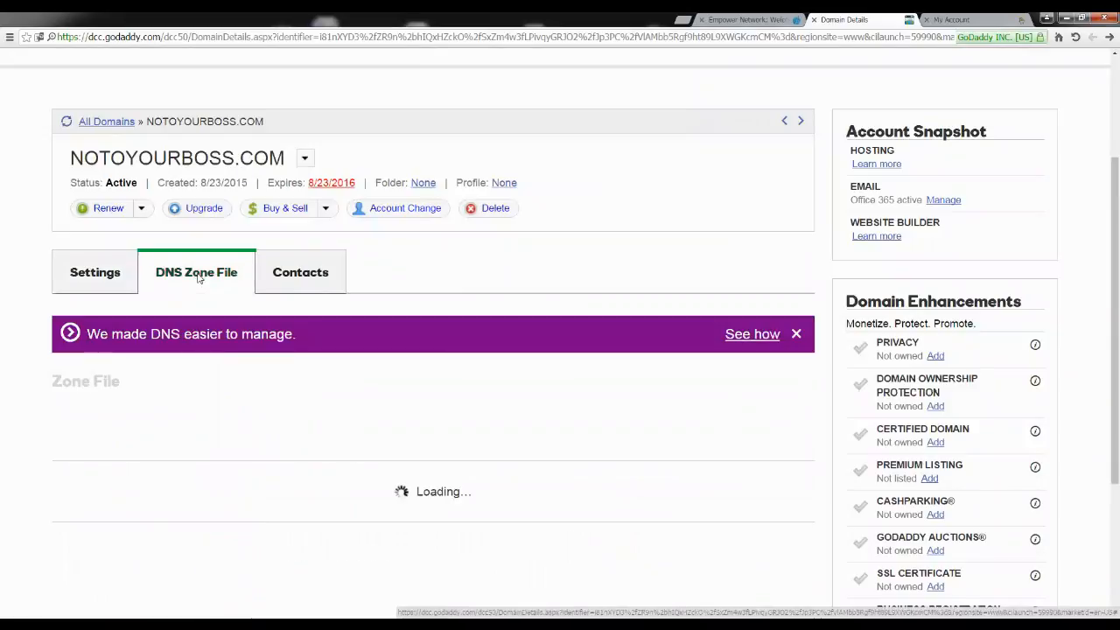
pyautogui.scroll(-3, 38, 365)
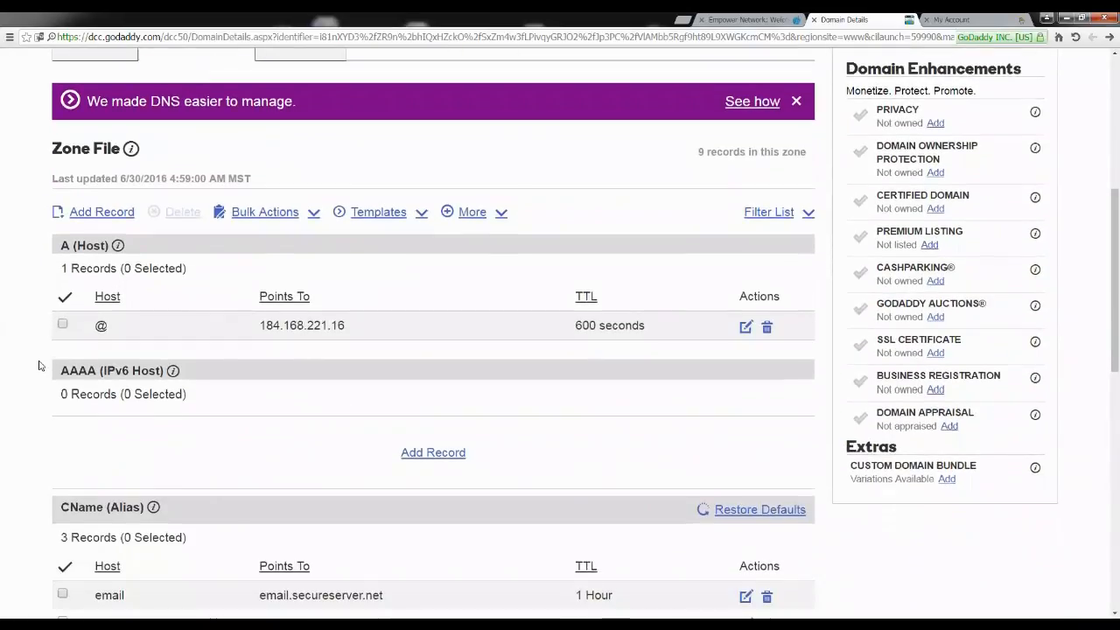
pyautogui.scroll(-1, 44, 398)
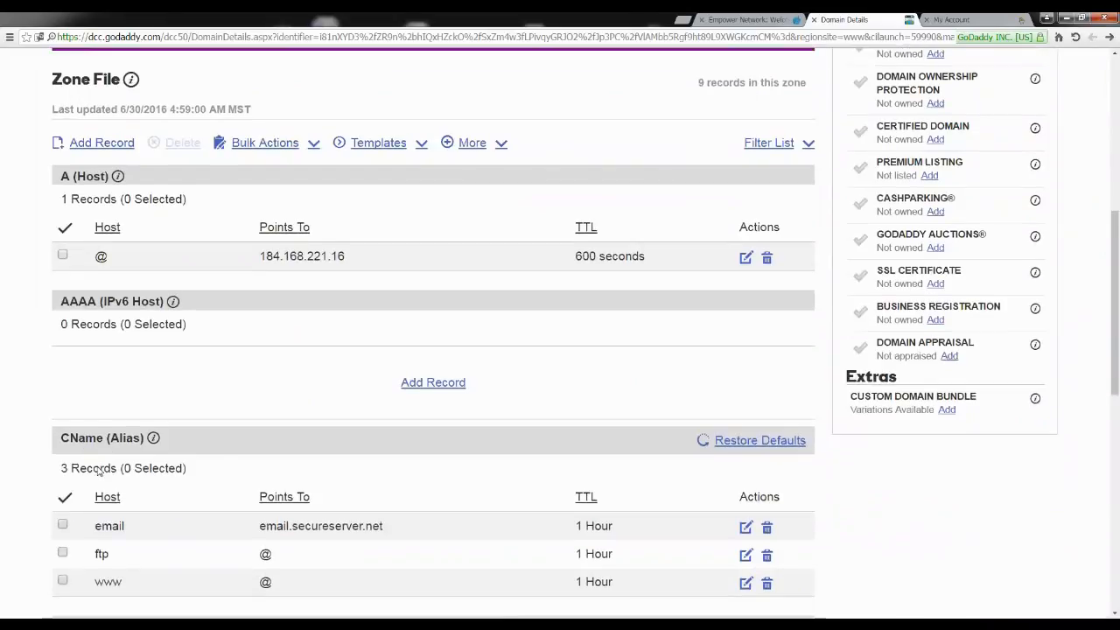
pyautogui.scroll(-2, 97, 473)
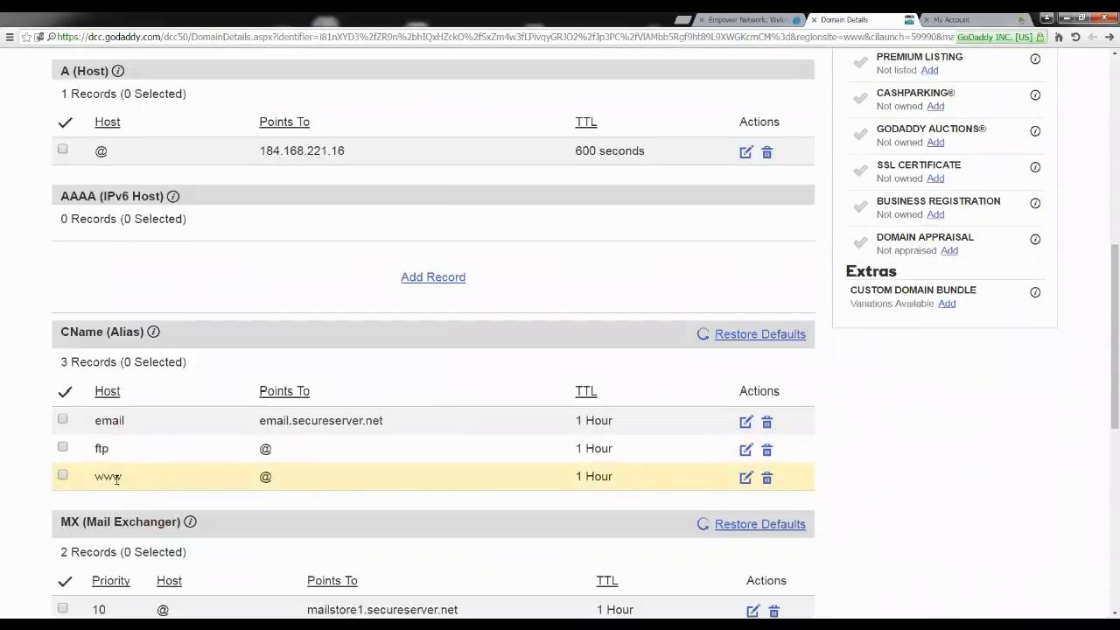
# Step: Mark the www CName record for deletion and restore it without saving the zone changes
pyautogui.click(768, 479)
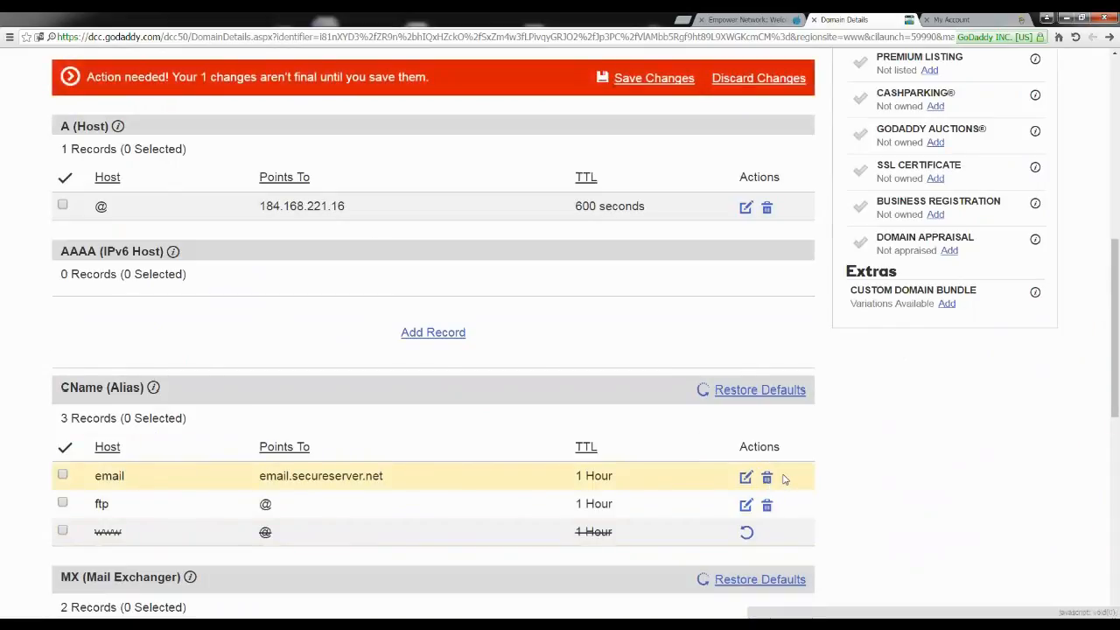
pyautogui.scroll(-2, 738, 461)
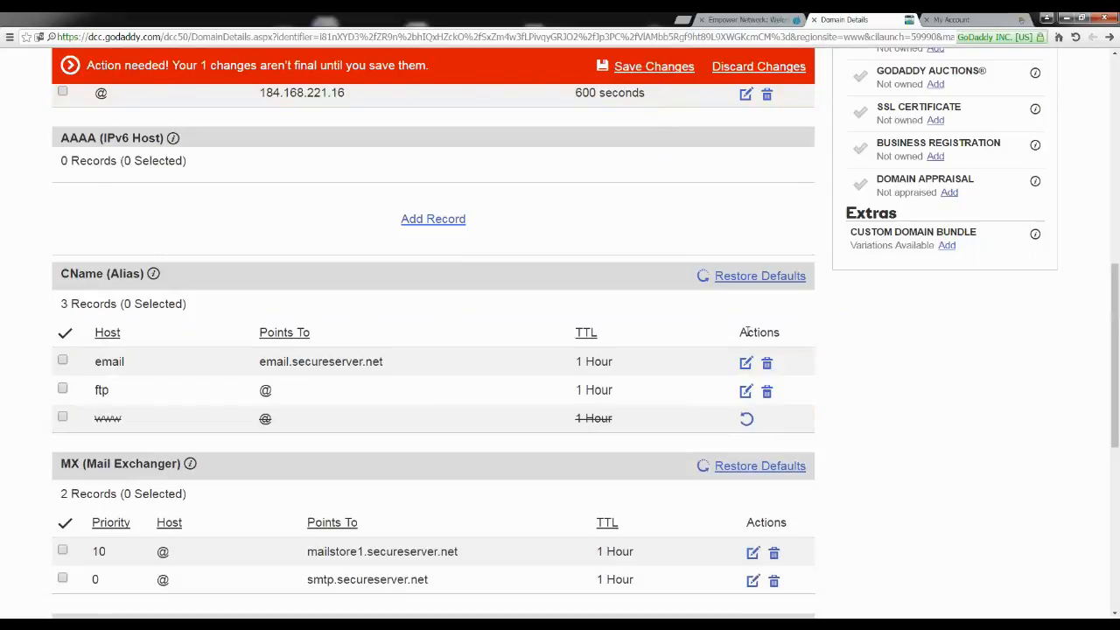
pyautogui.click(746, 420)
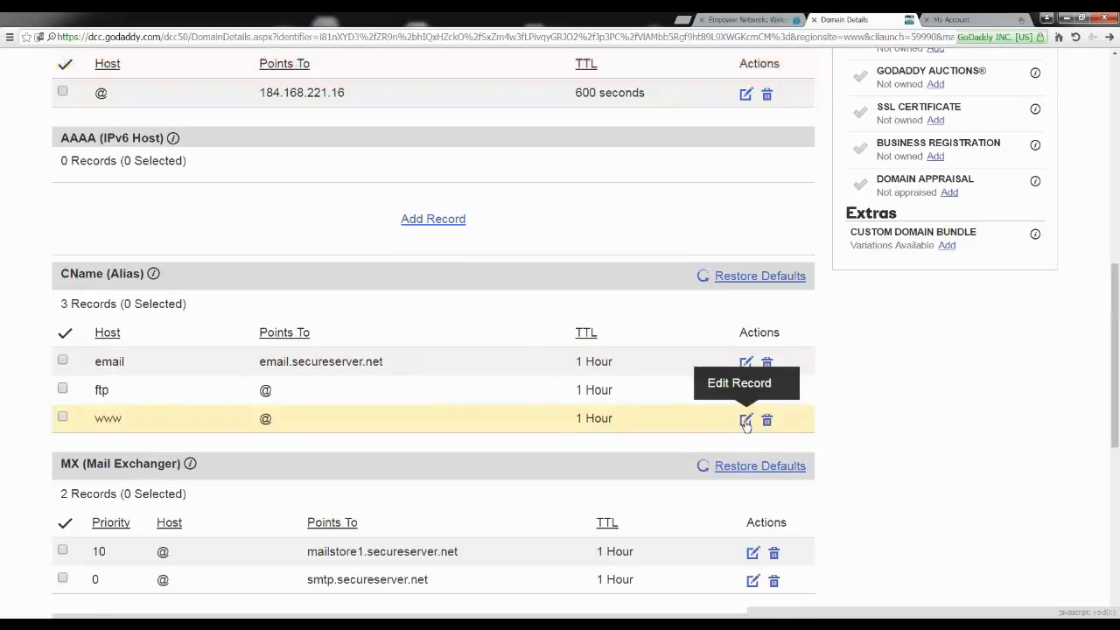
# Step: Fill in a new CNAME (Alias) zone record with host www pointing to kalatu.com, and cancel it
pyautogui.scroll(5, 92, 400)
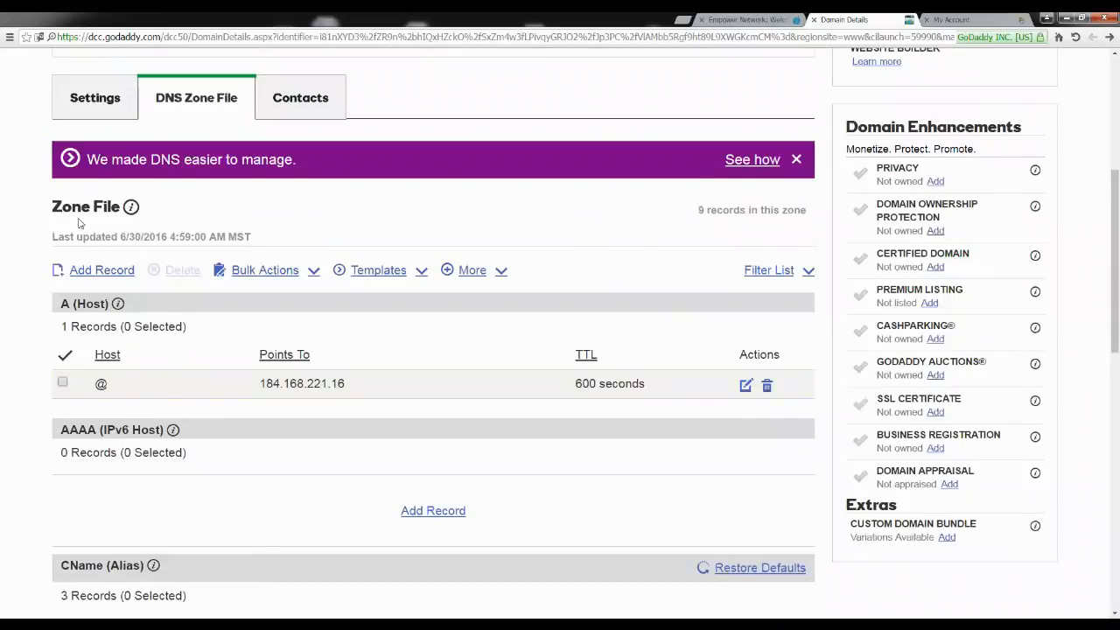
pyautogui.click(109, 278)
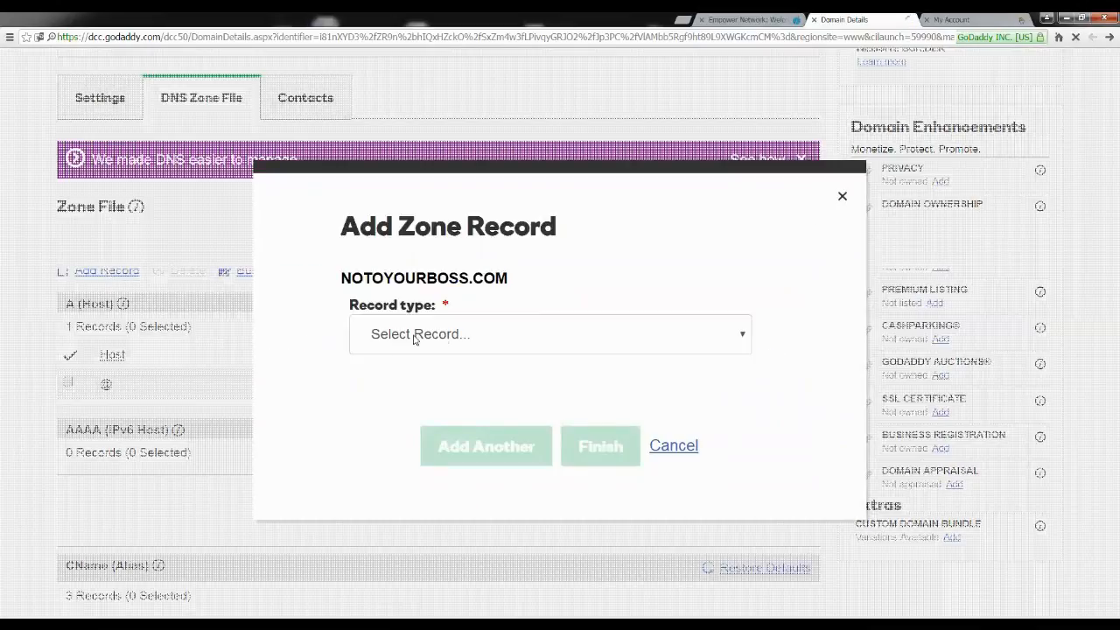
pyautogui.click(447, 339)
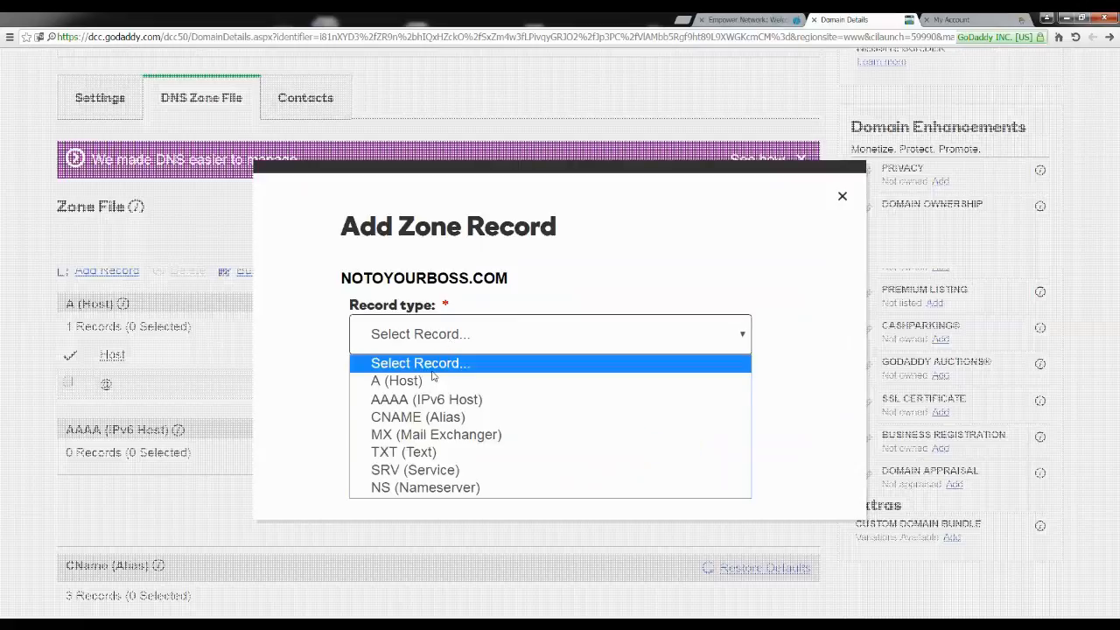
pyautogui.click(414, 425)
pyautogui.click(433, 323)
pyautogui.write('www')
pyautogui.click(413, 391)
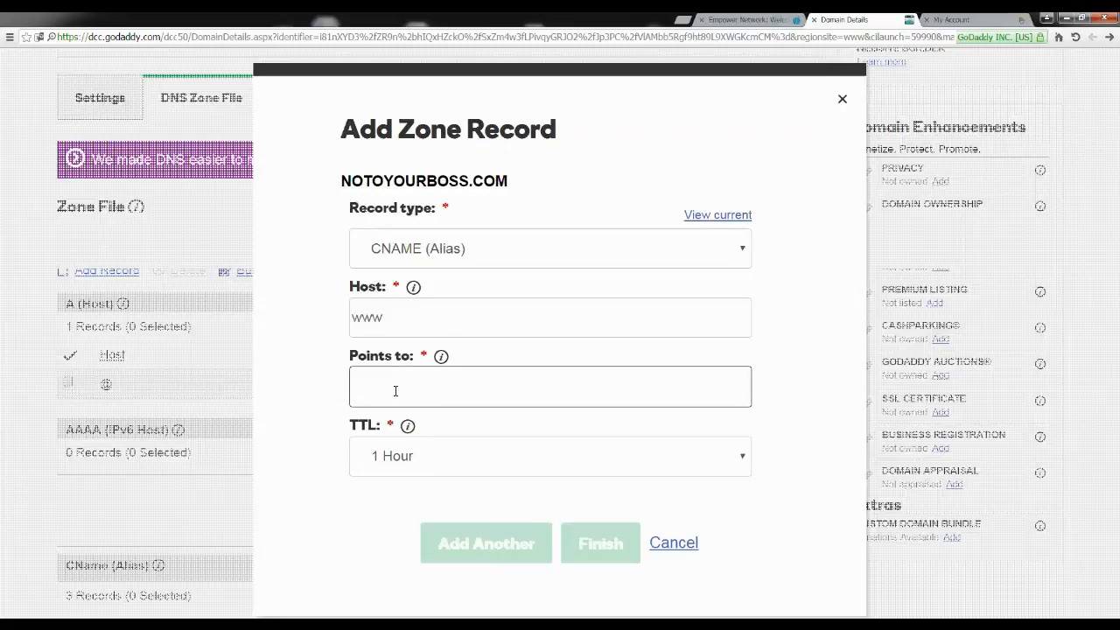
pyautogui.write('kalatu')
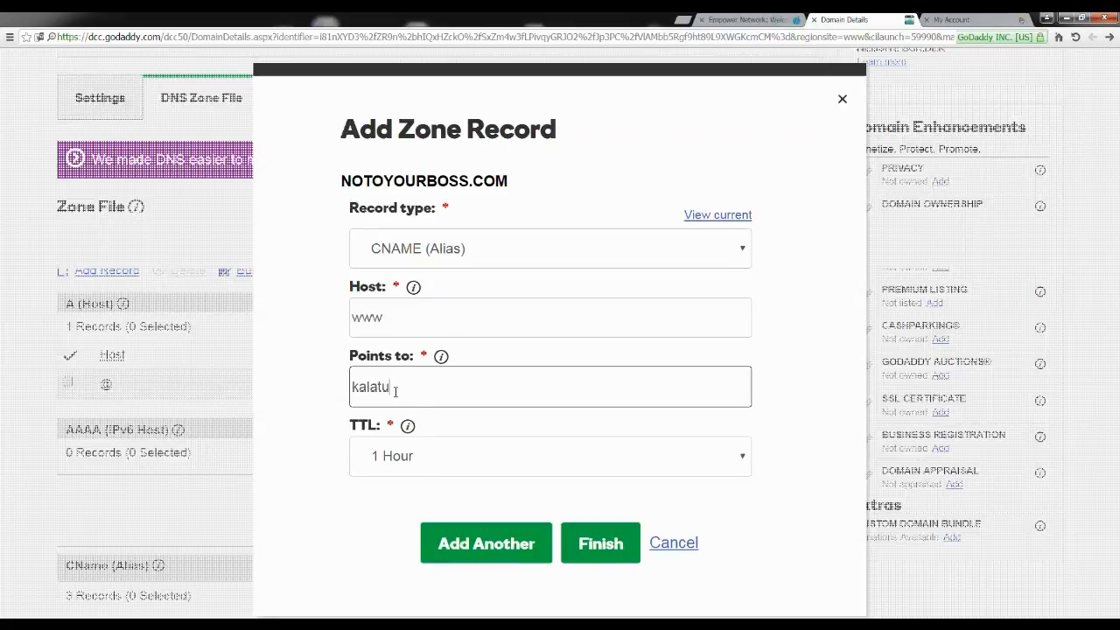
pyautogui.write('.com')
pyautogui.click(674, 544)
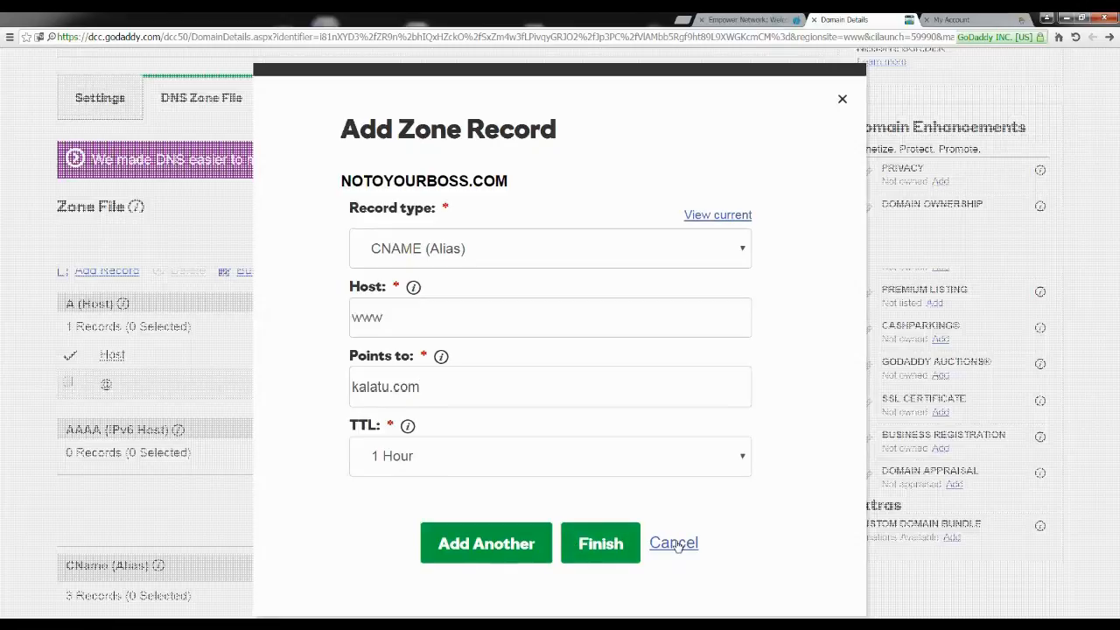
# Step: Copy the domain name NOTOYOURBOSS.COM from the heading of the domain details
pyautogui.scroll(3, 548, 470)
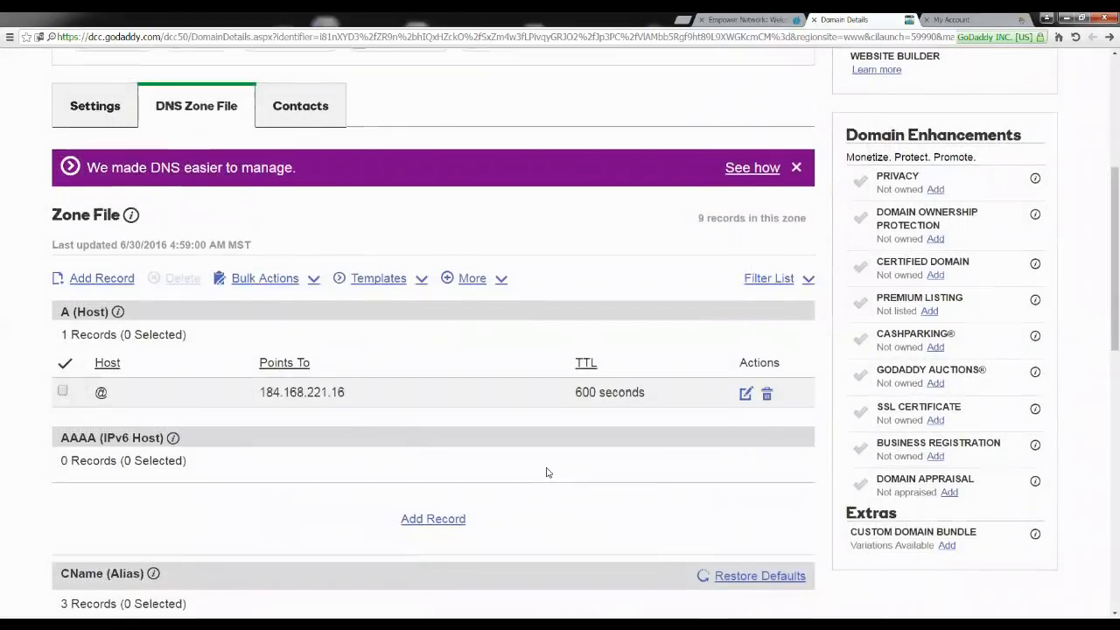
pyautogui.scroll(2, 543, 426)
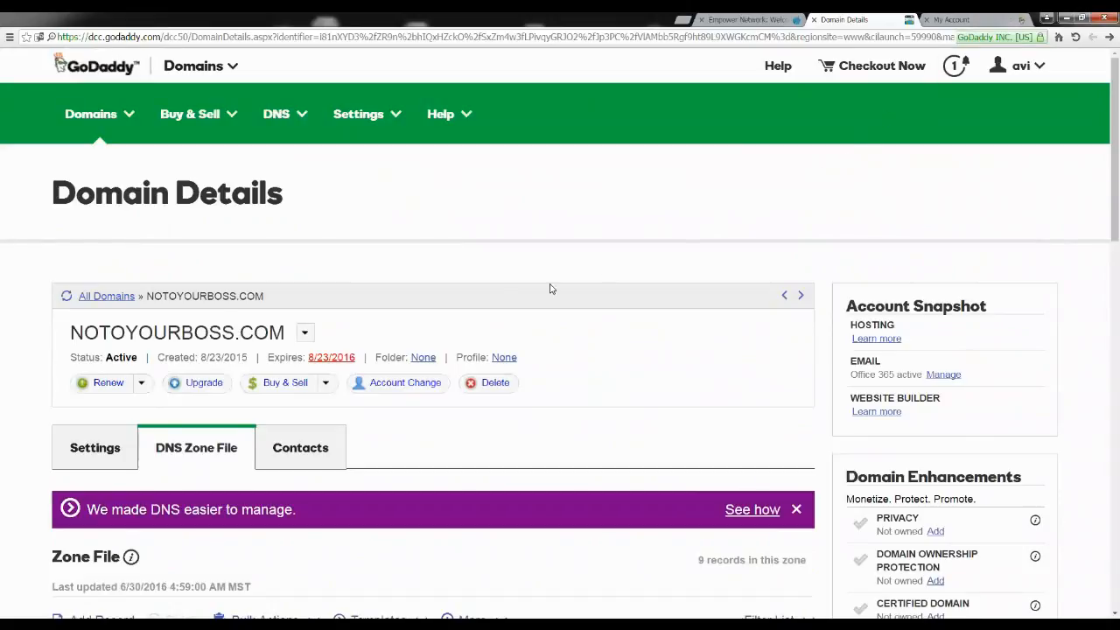
pyautogui.moveTo(70, 334); pyautogui.dragTo(281, 336)
pyautogui.rightClick(260, 340)
pyautogui.click(261, 339)
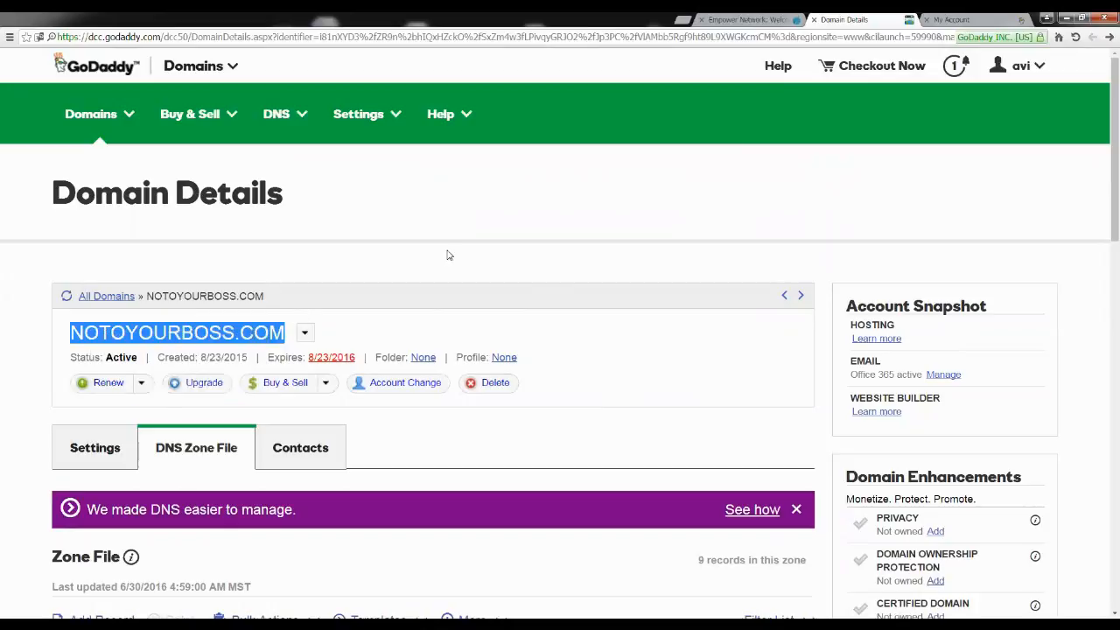
# Step: Switch from GoDaddy to Empower Network, open the Kalatu blog admin, and show the list of own blogs
pyautogui.click(451, 254)
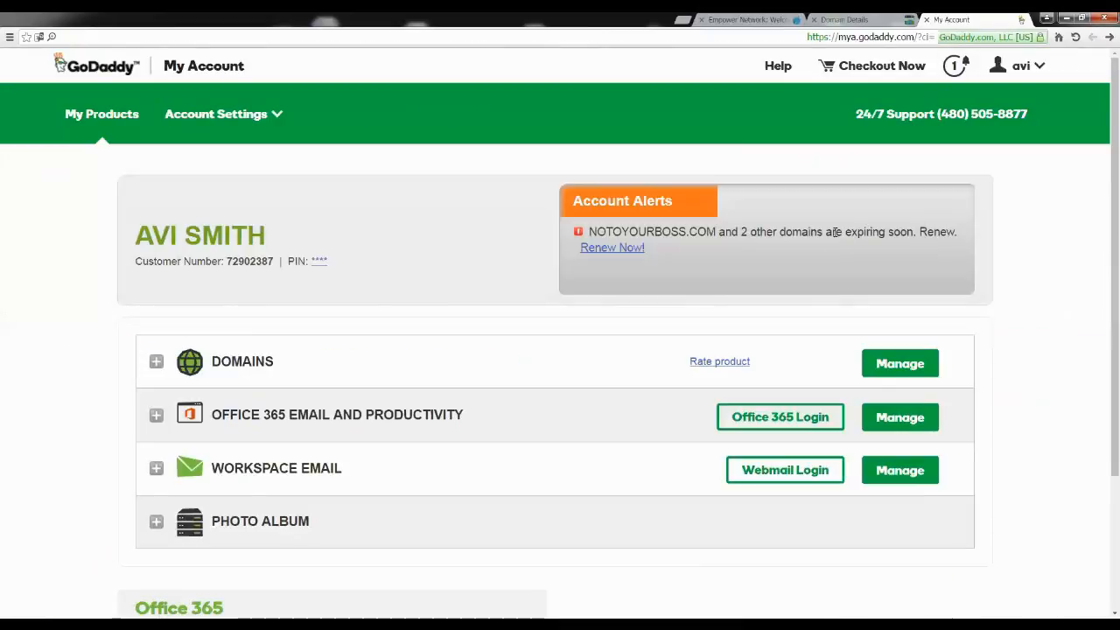
pyautogui.click(781, 19)
pyautogui.click(877, 445)
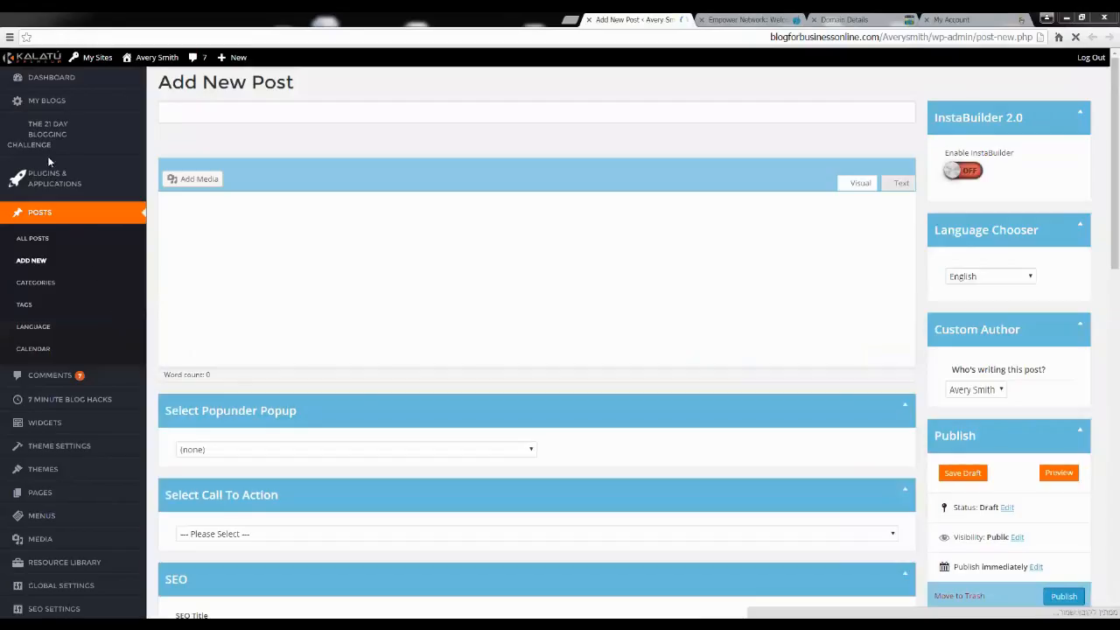
pyautogui.click(48, 103)
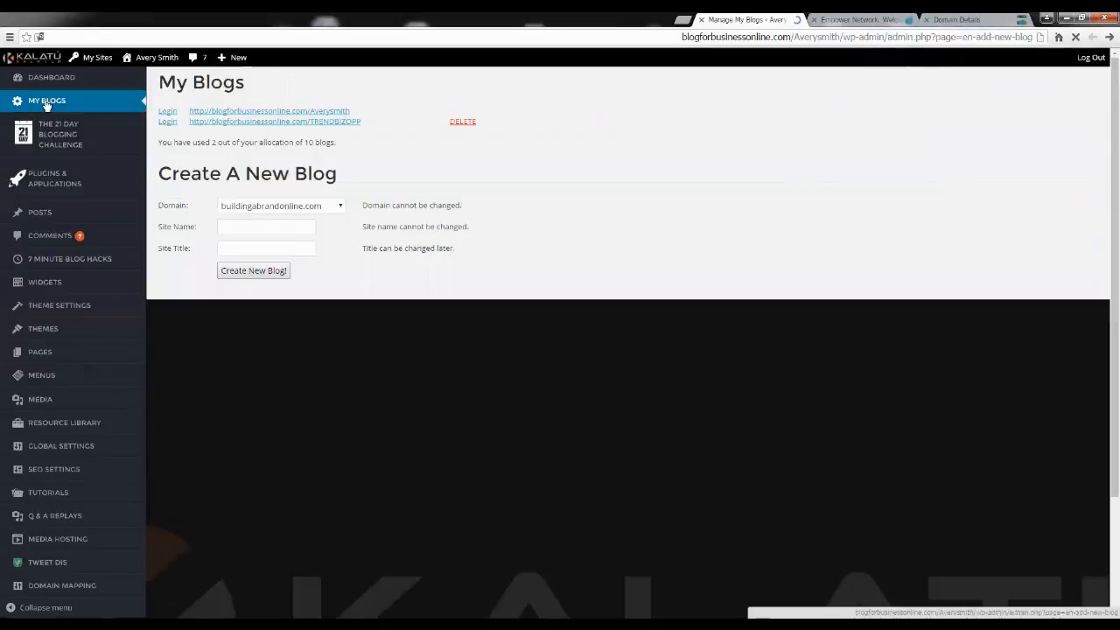
# Step: Create a new blog on buildingabrandonline.com with Testdrivee as both site name and site title
pyautogui.click(227, 226)
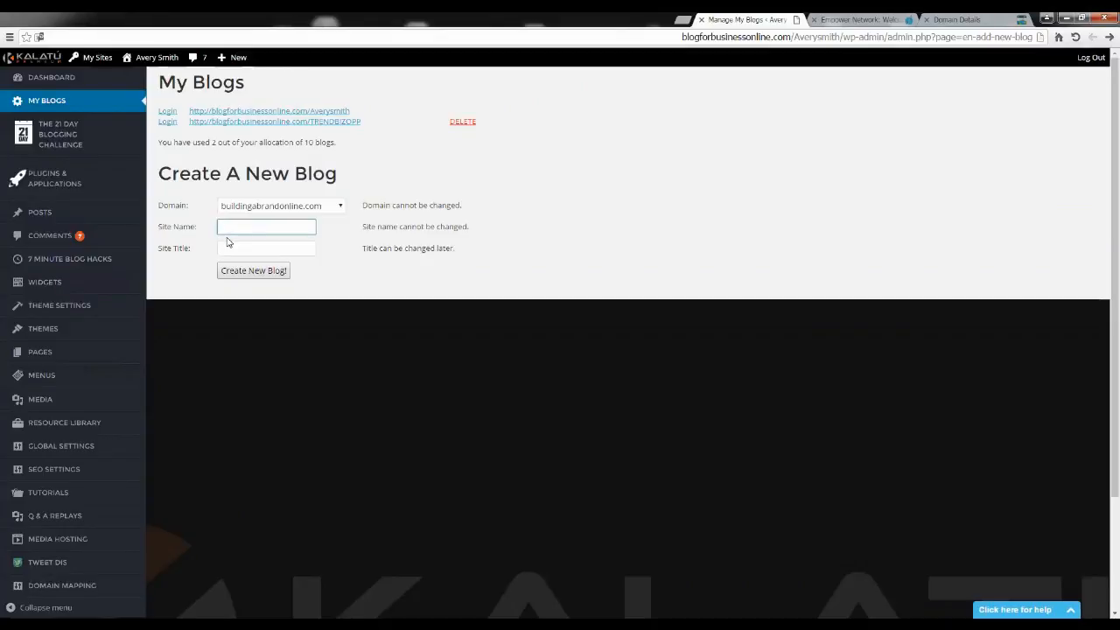
pyautogui.write('Testdrive')
pyautogui.hotkey('ctrl', 'a')
pyautogui.click(235, 250)
pyautogui.write('Testdrive')
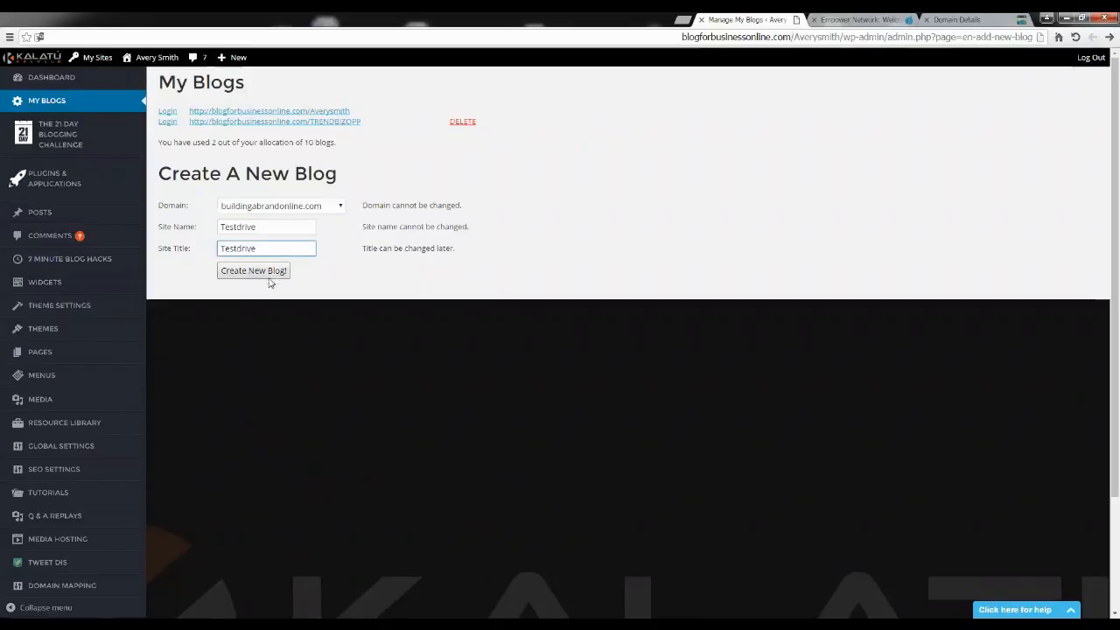
pyautogui.click(267, 272)
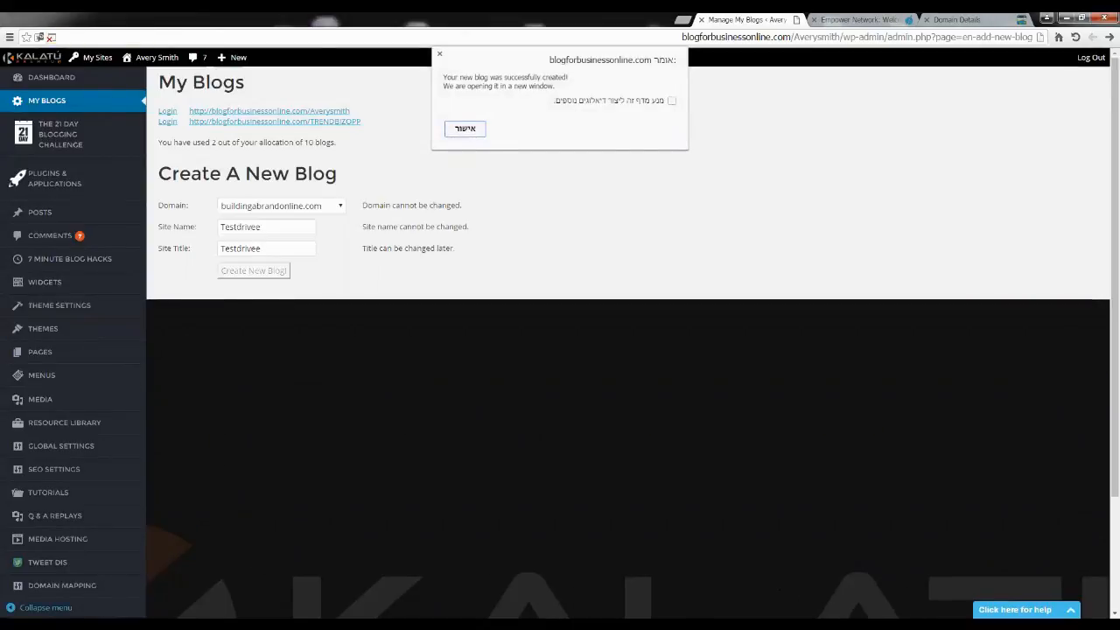
pyautogui.click(208, 624)
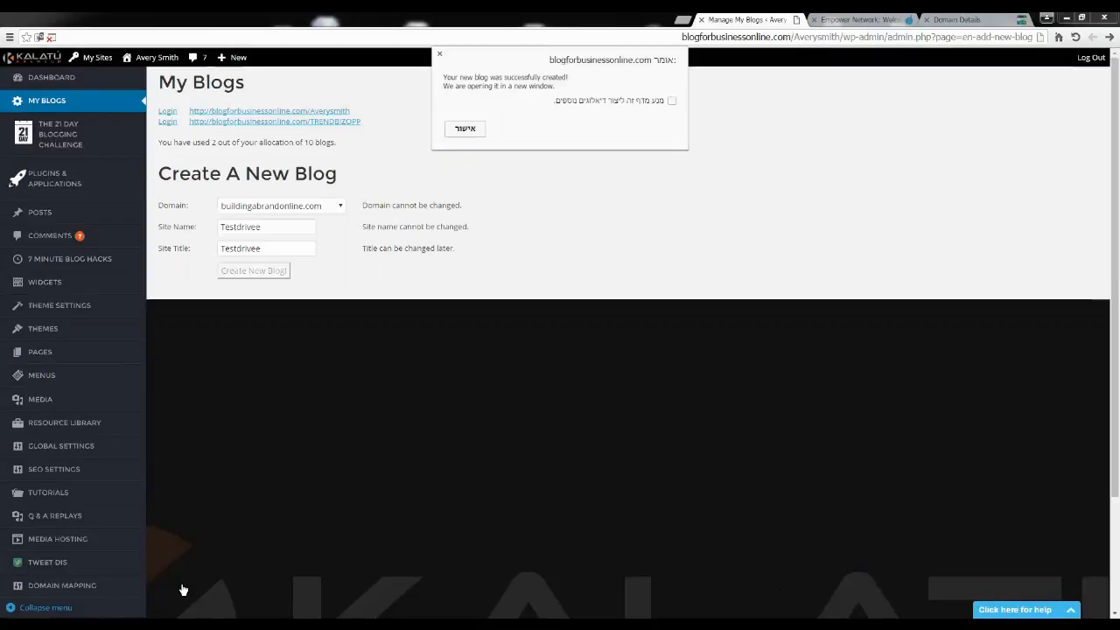
pyautogui.click(477, 129)
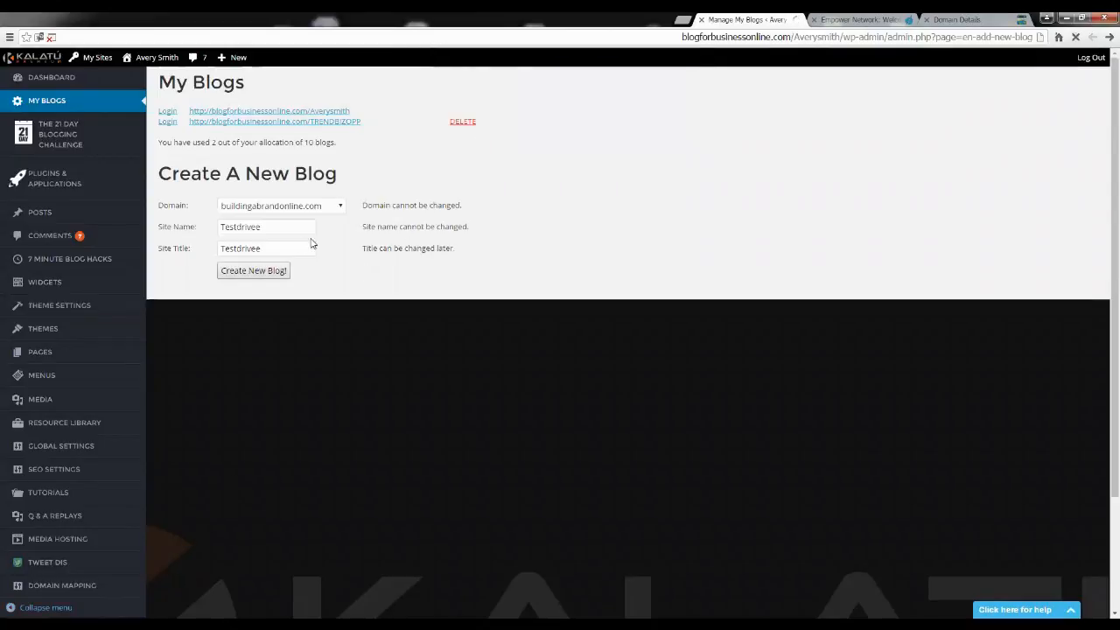
pyautogui.click(230, 271)
pyautogui.click(480, 130)
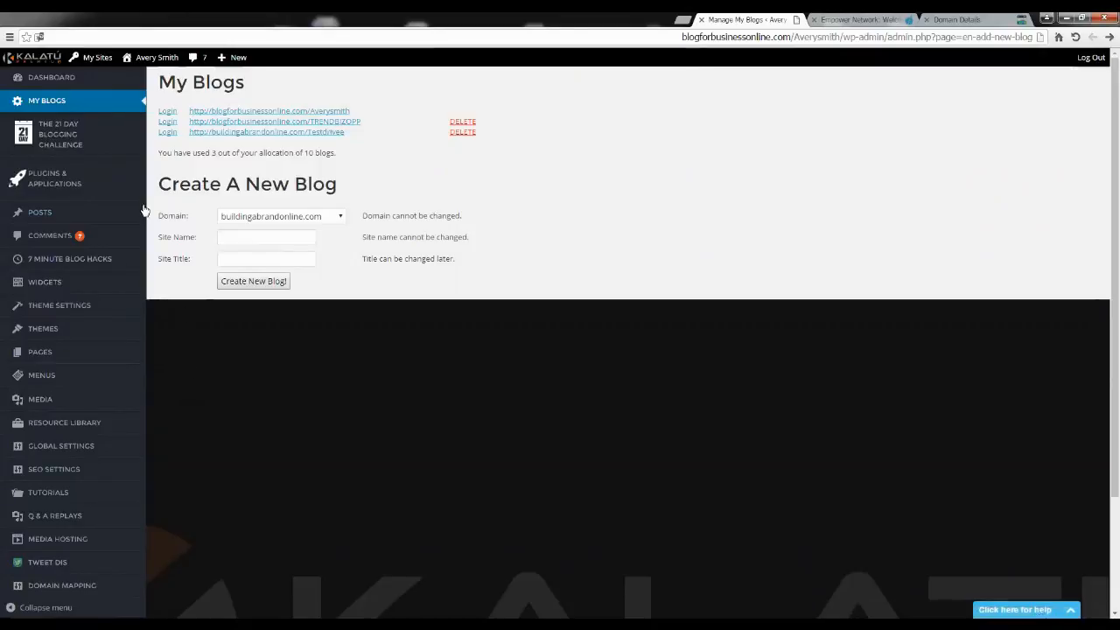
# Step: Log in to the Testdrivee blog and complete its setup with the title New blog, skipping the social network connections
pyautogui.click(167, 132)
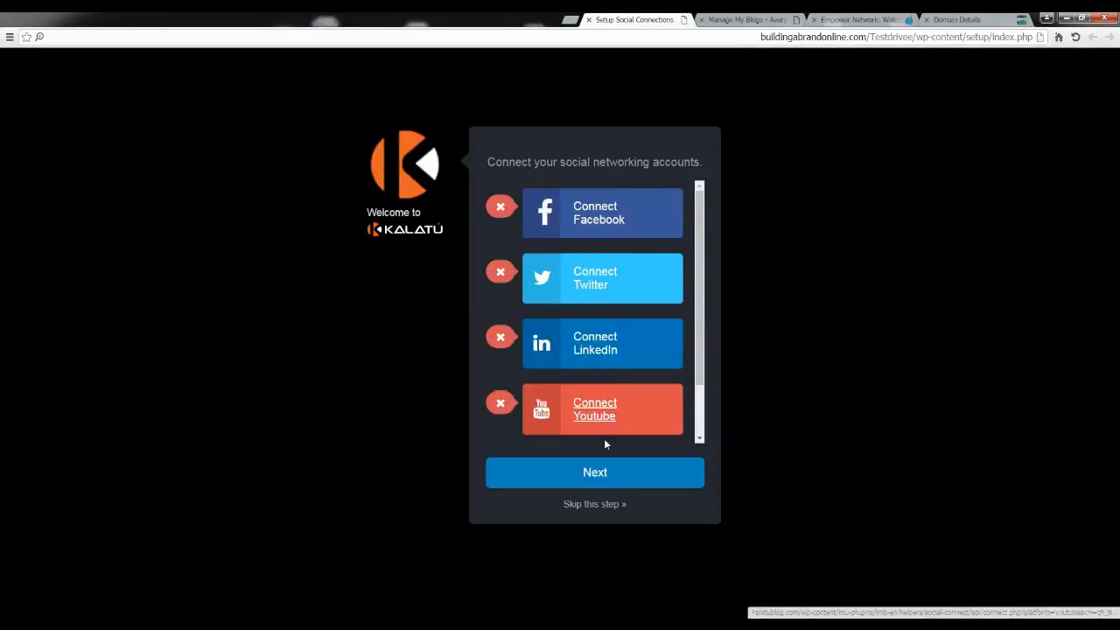
pyautogui.click(592, 506)
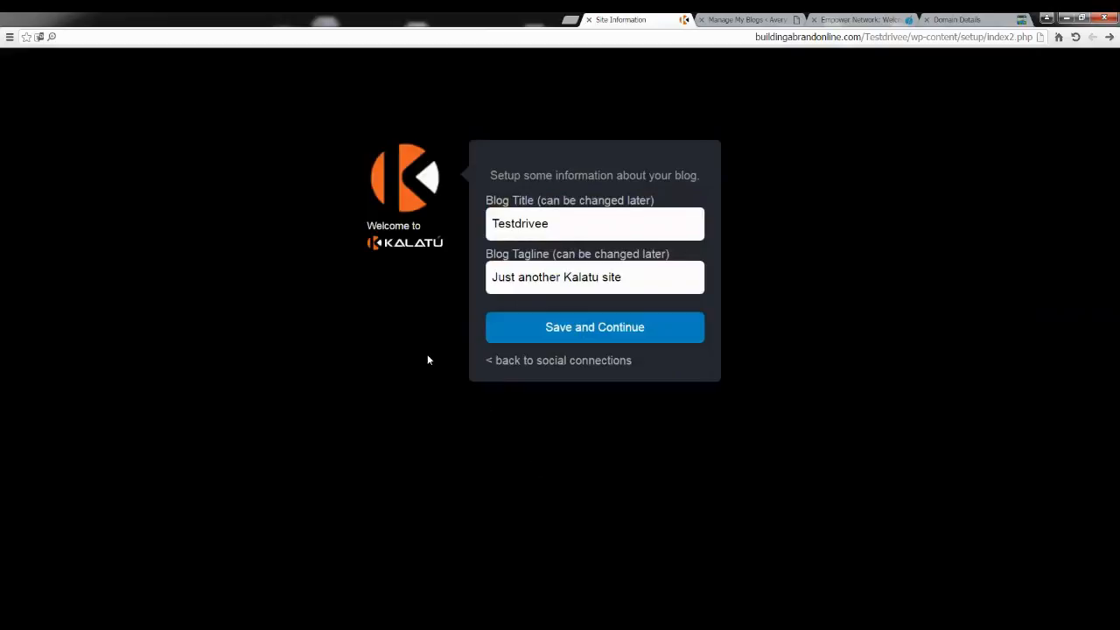
pyautogui.doubleClick(542, 225)
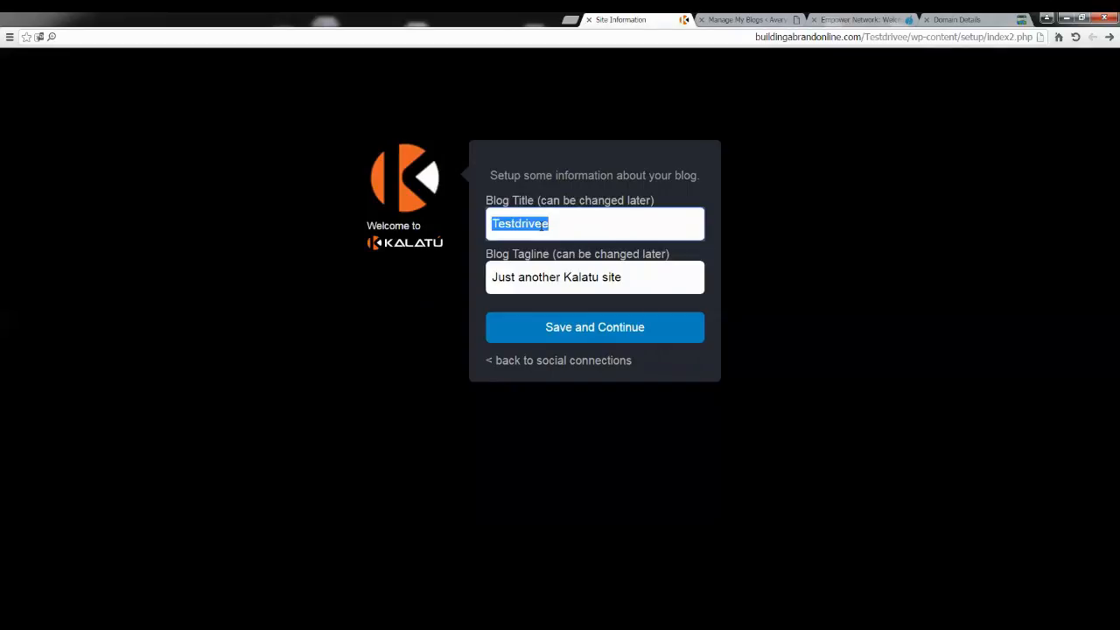
pyautogui.write('New blog')
pyautogui.tripleClick(520, 222)
pyautogui.click(540, 271)
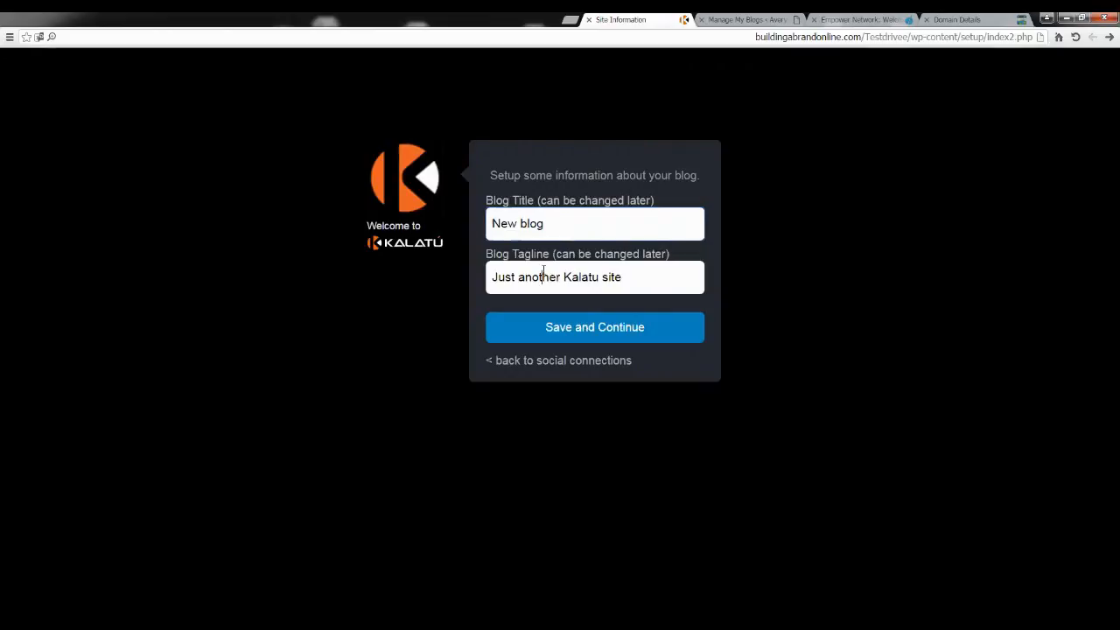
pyautogui.click(589, 336)
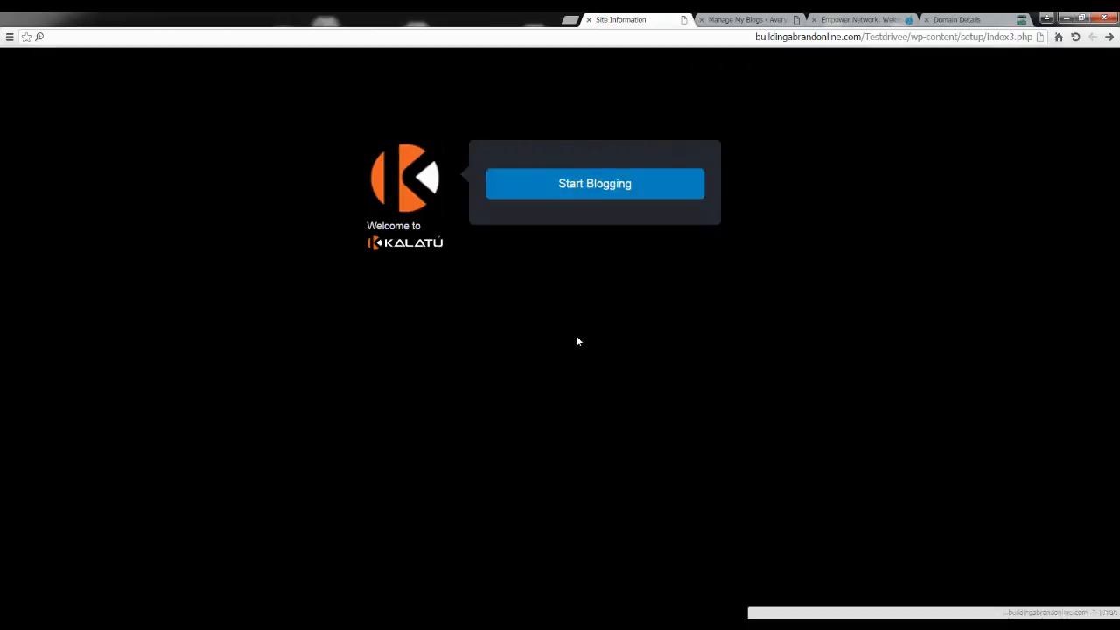
pyautogui.click(613, 190)
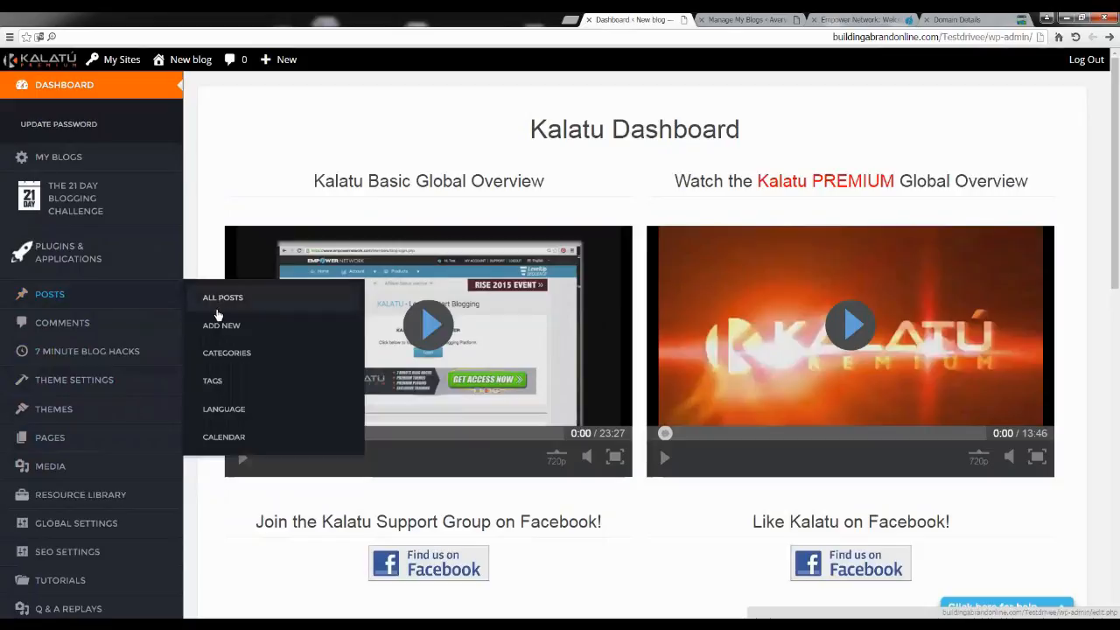
# Step: Open the Domain Mapping settings of the new blog
pyautogui.scroll(-3, 120, 440)
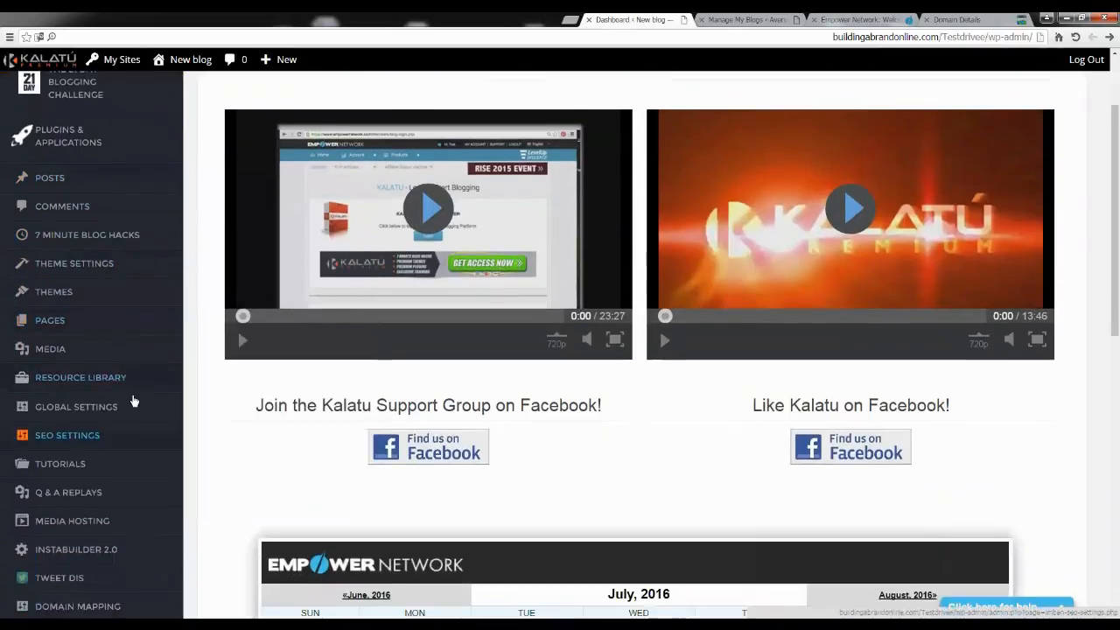
pyautogui.moveTo(120, 377)
pyautogui.scroll(3, 814, 428)
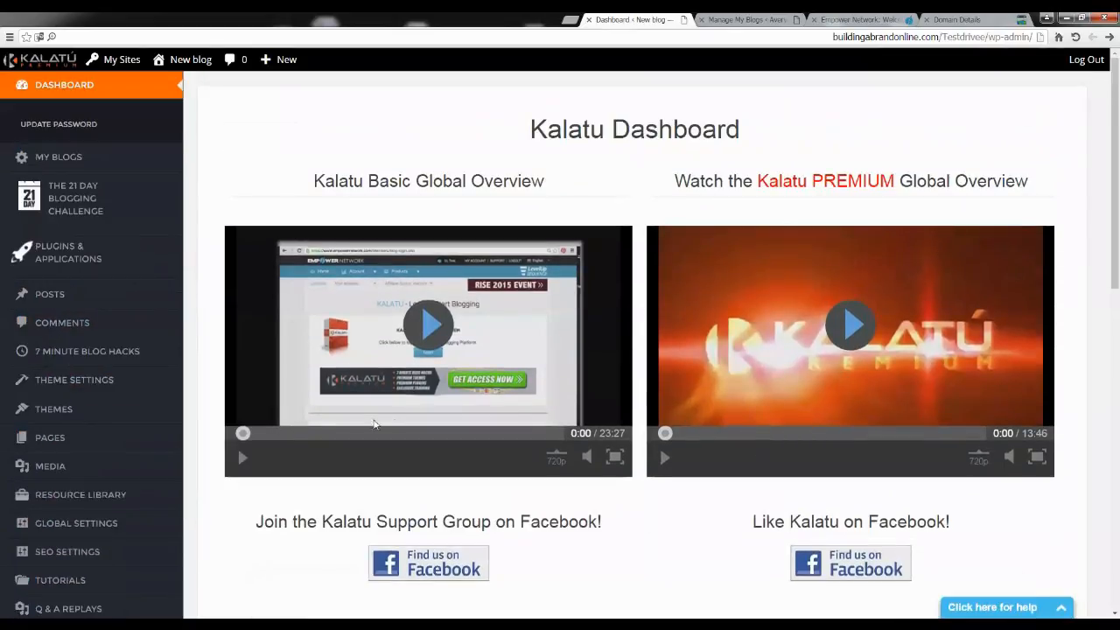
pyautogui.scroll(-10, 96, 455)
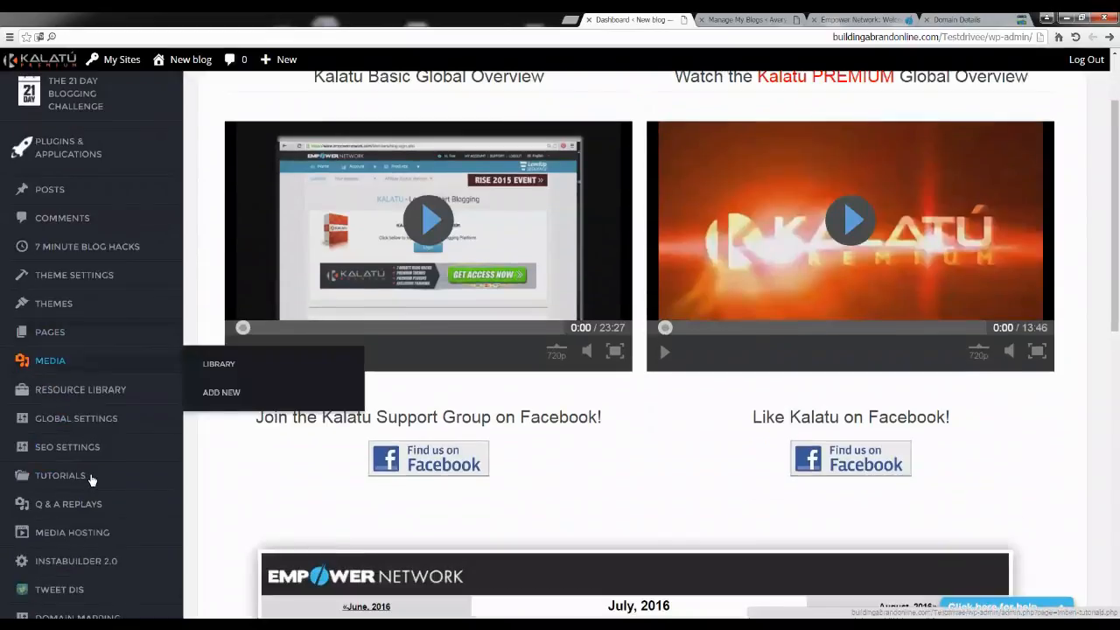
pyautogui.scroll(4, 101, 427)
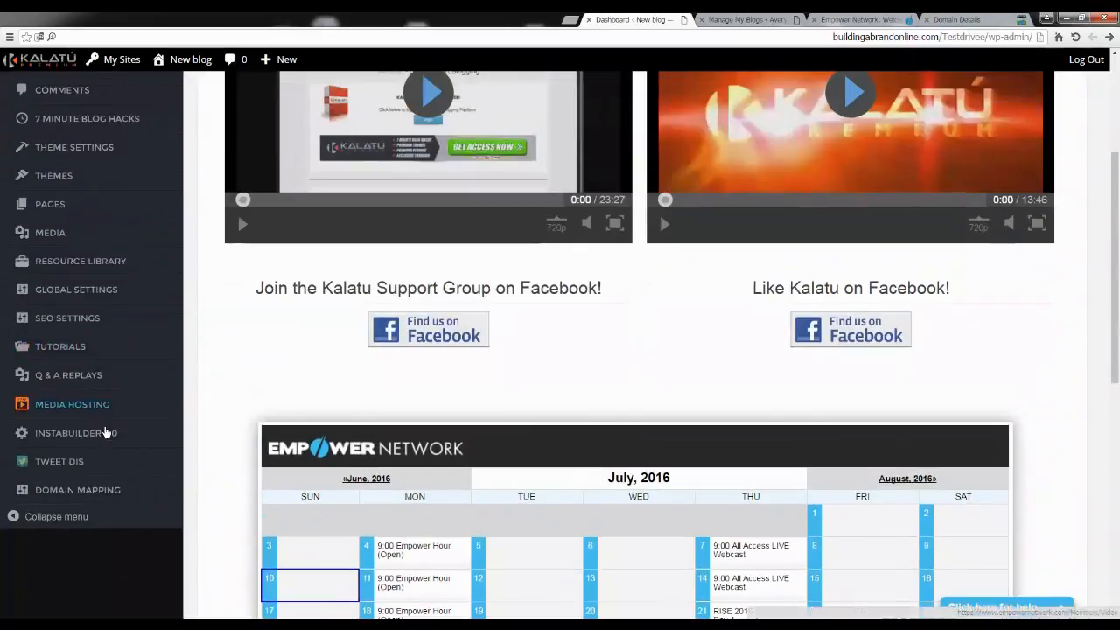
pyautogui.click(83, 494)
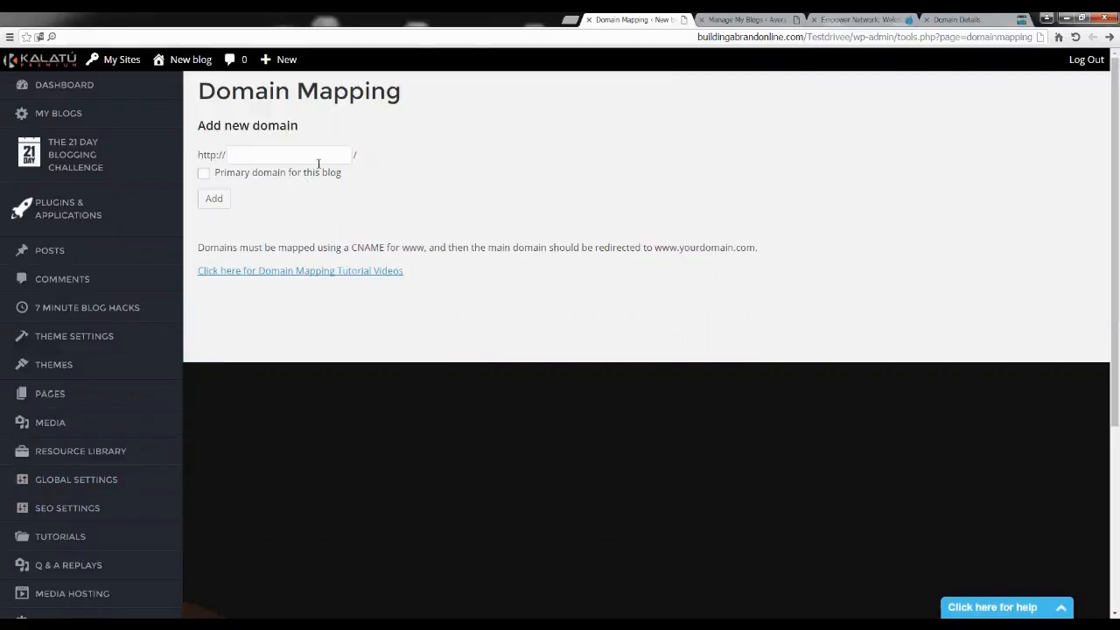
# Step: Paste NOTOYOURBOSS.COM as the new domain to map and mark it as the primary domain for this blog
pyautogui.click(313, 157)
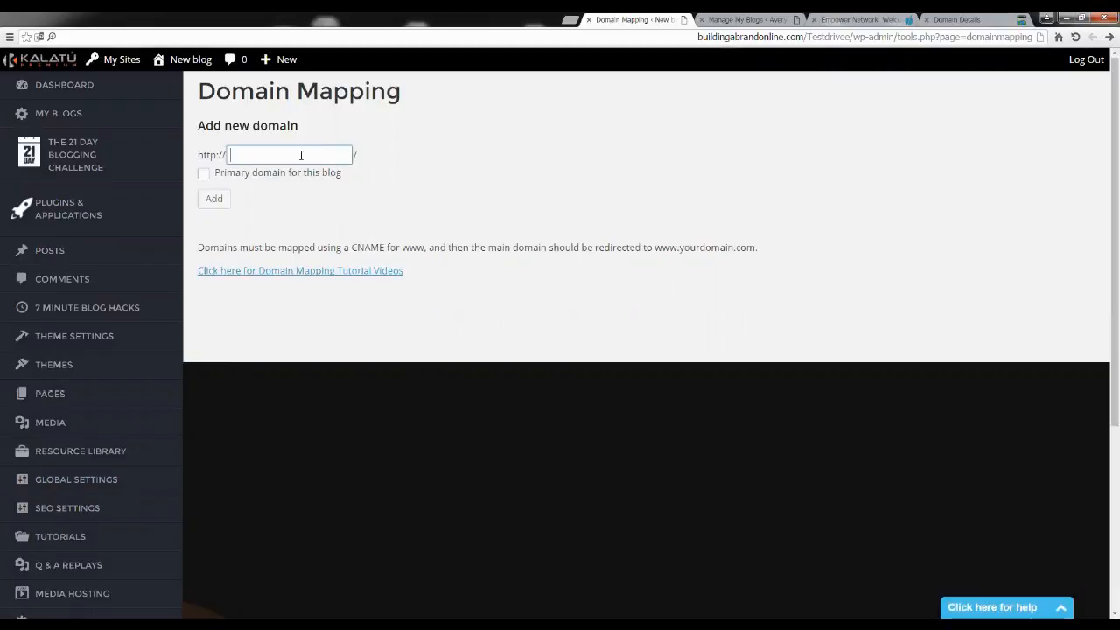
pyautogui.rightClick(301, 158)
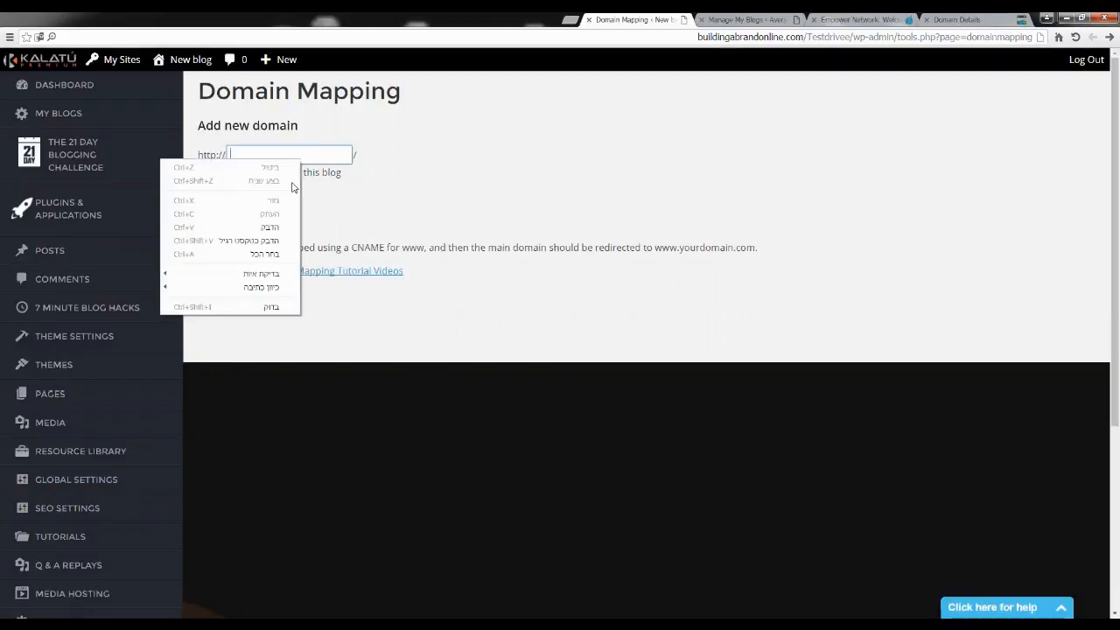
pyautogui.click(274, 230)
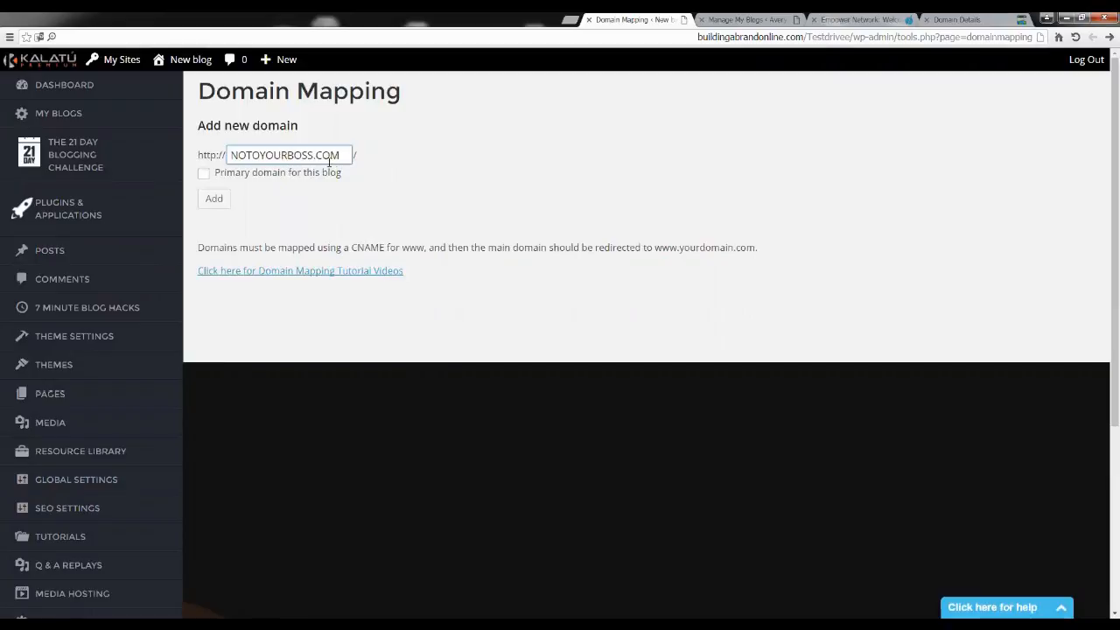
pyautogui.moveTo(342, 155); pyautogui.dragTo(219, 159)
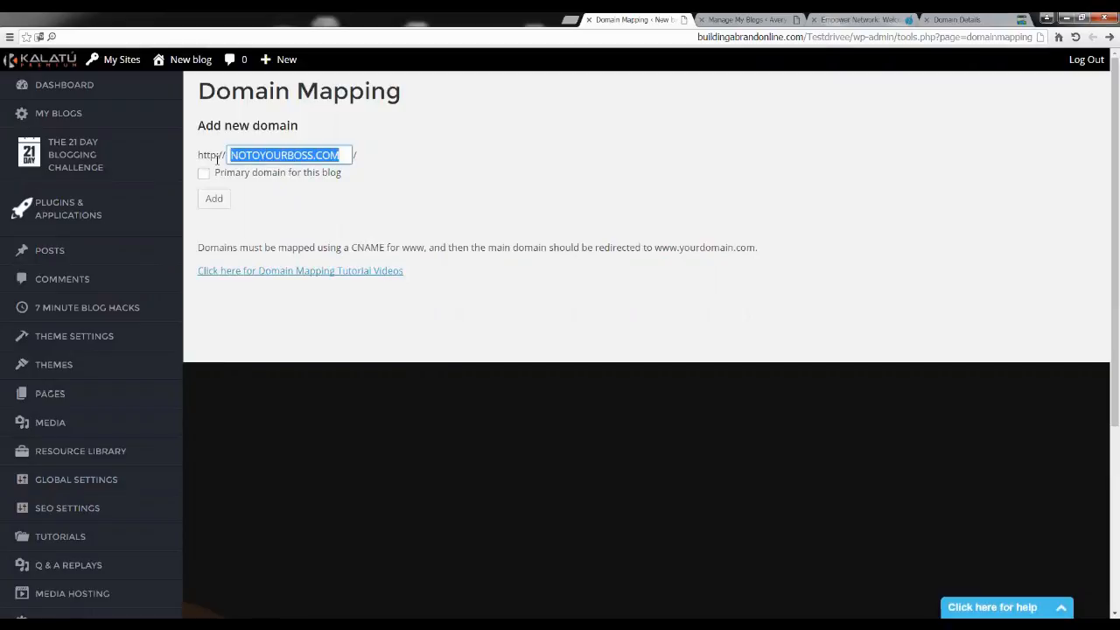
pyautogui.click(267, 190)
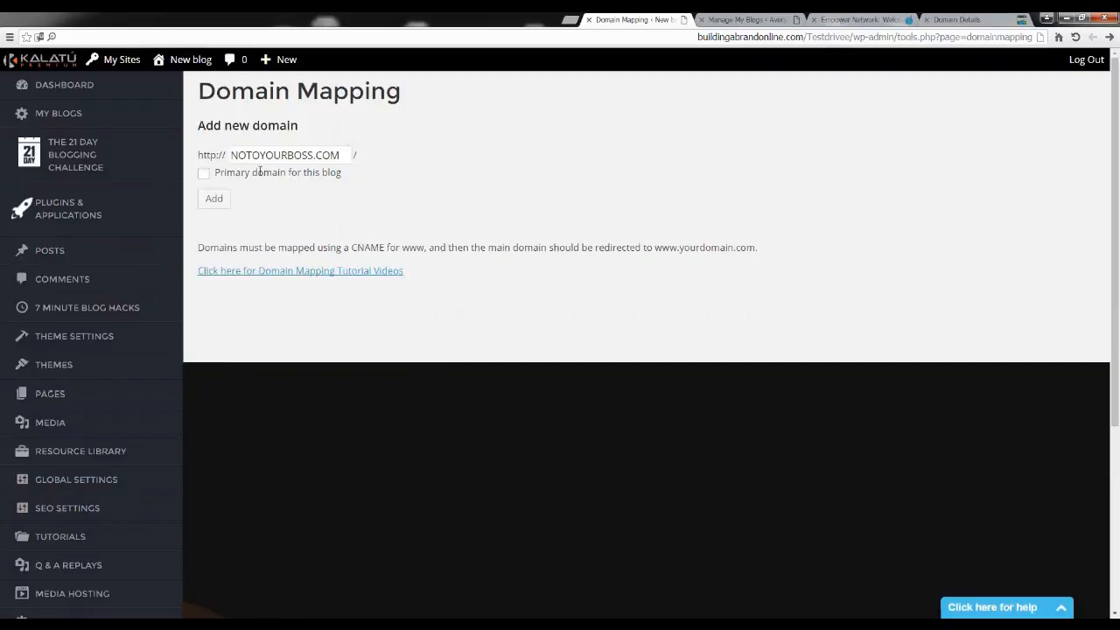
pyautogui.click(203, 173)
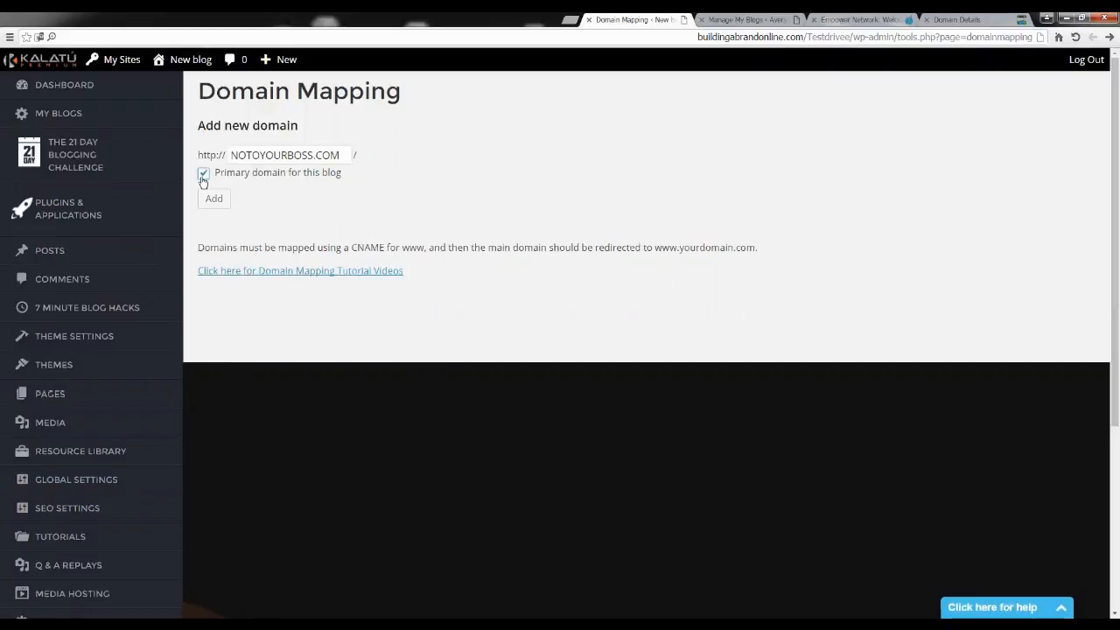